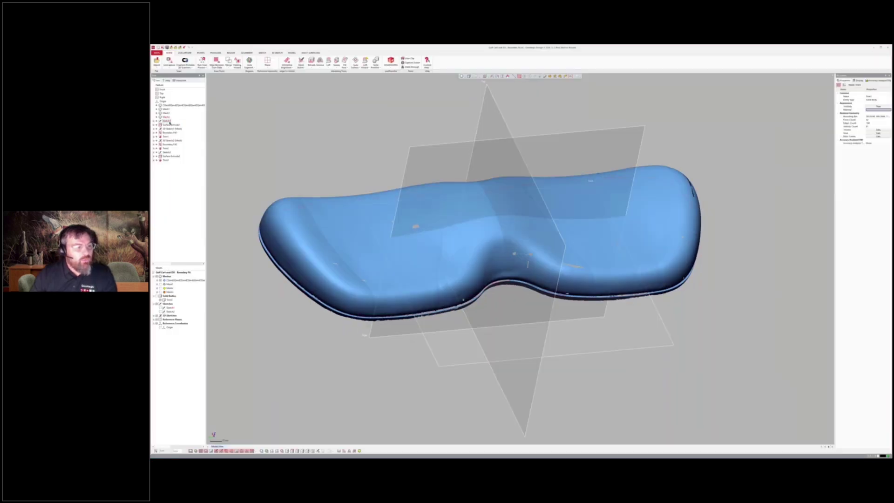
Step: Roll the feature history back to the first sketch, ahead of the first surface extrude
{"action": "right_click", "coordinate": [168, 121]}
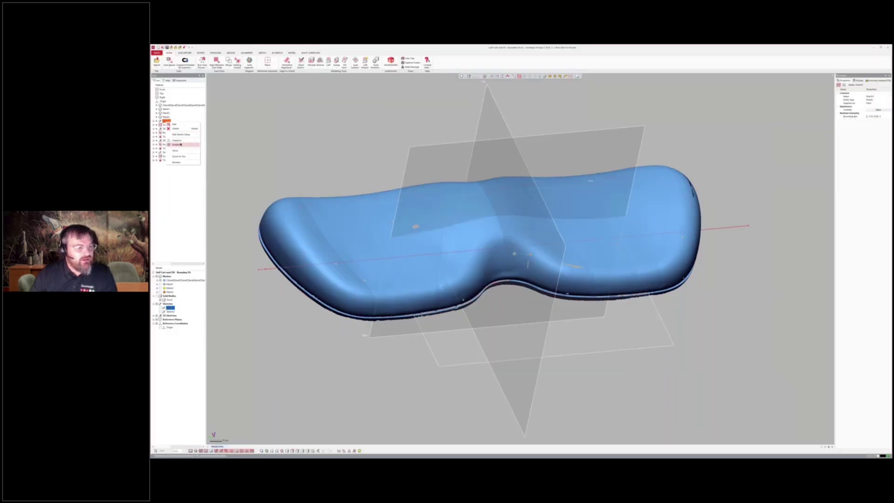
{"action": "left_click", "coordinate": [181, 145]}
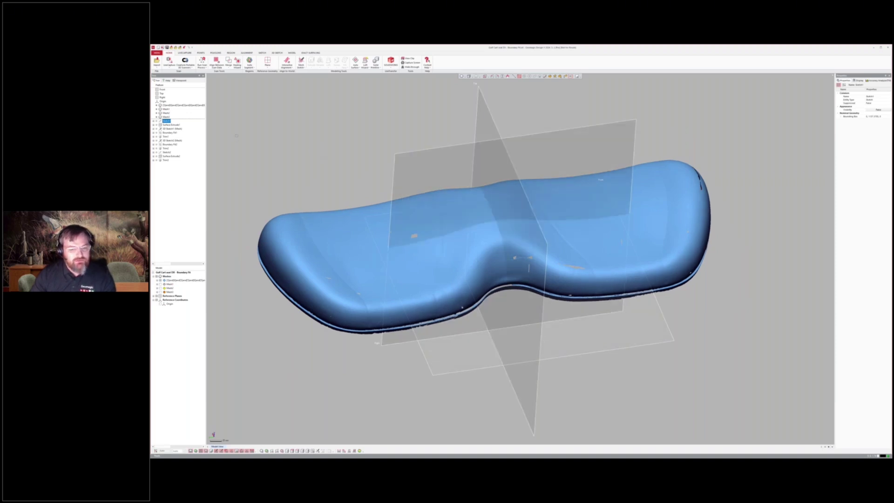
{"action": "right_click_drag", "start_coordinate": [236, 136], "coordinate": [242, 144]}
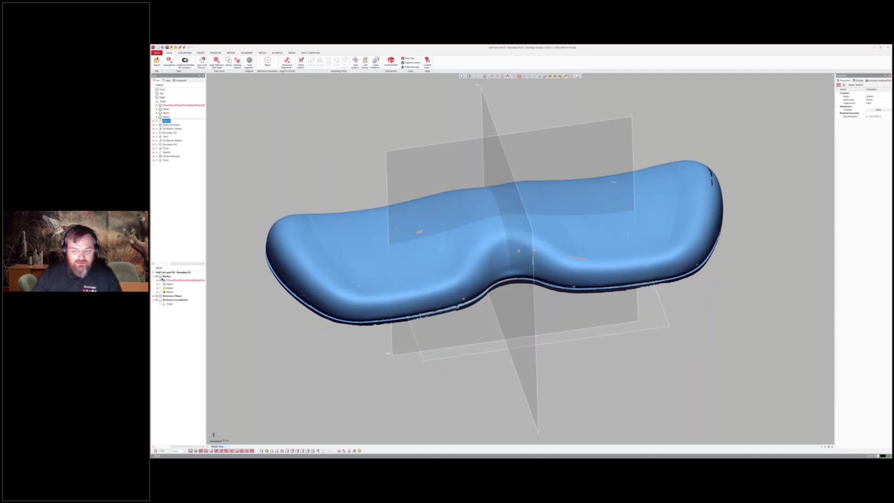
Step: Hide the original scan mesh, display only the first derived mesh, and examine the extended skirt below the seat edge
{"action": "left_click", "coordinate": [161, 284]}
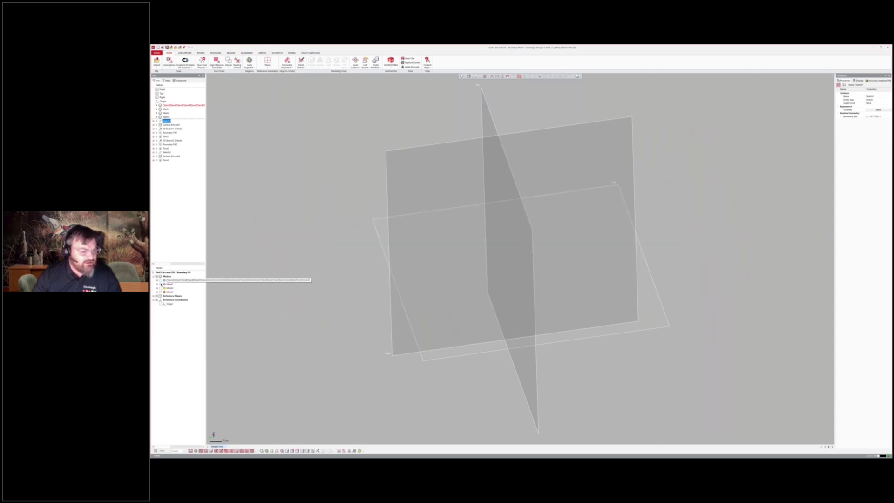
{"action": "left_click", "coordinate": [161, 283]}
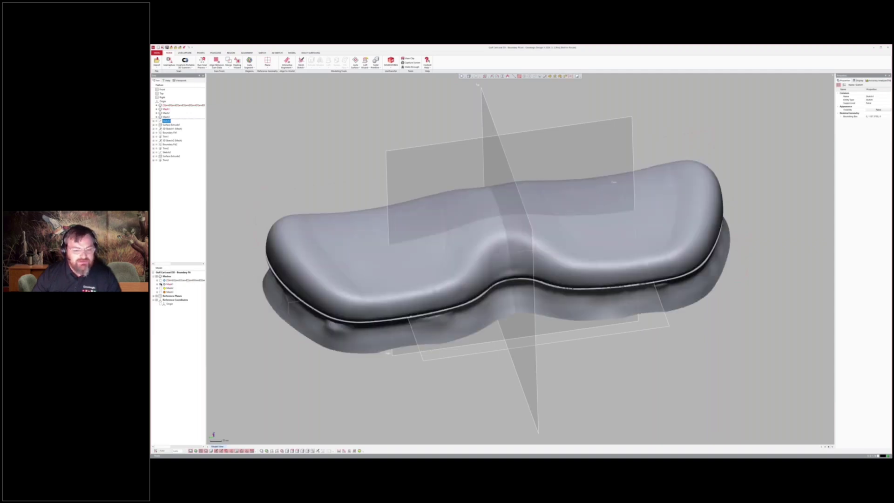
{"action": "mouse_move", "coordinate": [481, 228]}
{"action": "right_mouse_down"}
{"action": "mouse_move", "coordinate": [471, 142]}
{"action": "mouse_move", "coordinate": [349, 244]}
{"action": "right_mouse_up"}
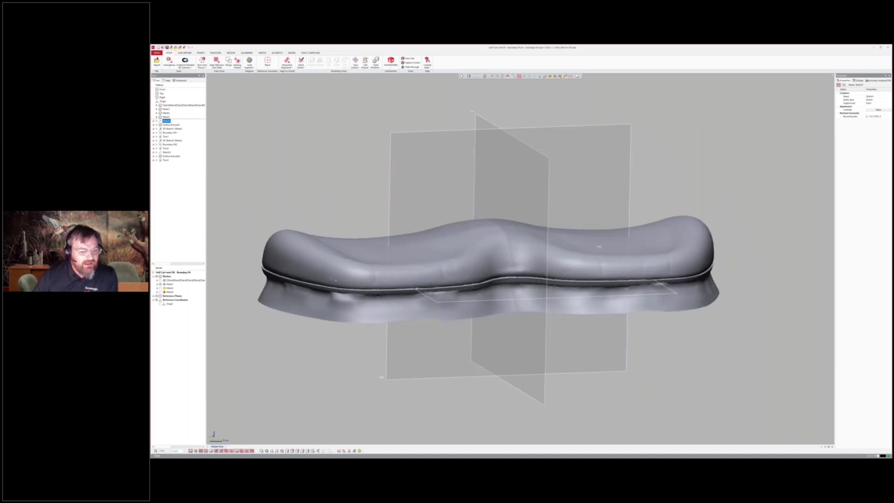
{"action": "left_click", "coordinate": [215, 53]}
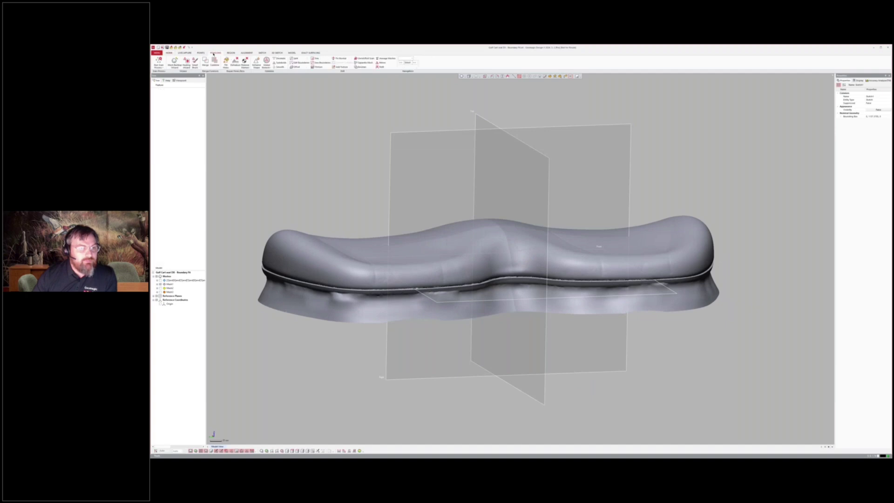
{"action": "right_click_drag", "start_coordinate": [420, 294], "coordinate": [585, 277]}
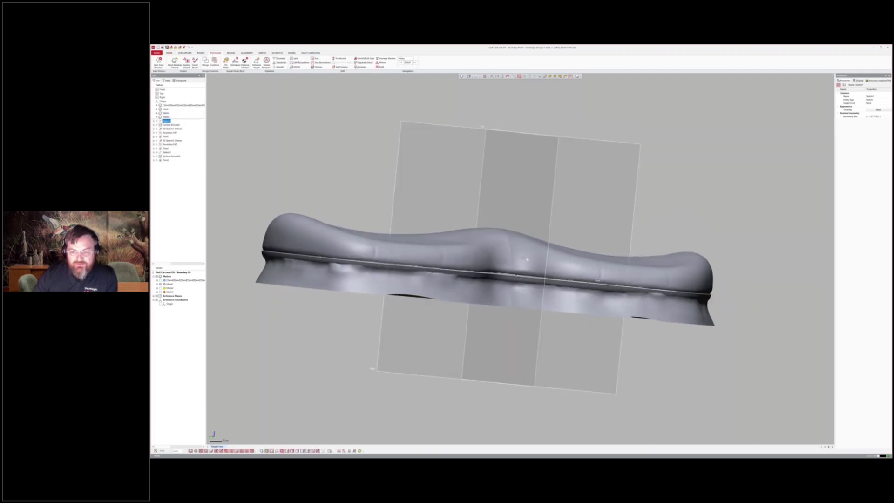
{"action": "mouse_move", "coordinate": [416, 262]}
{"action": "right_mouse_down"}
{"action": "mouse_move", "coordinate": [417, 296]}
{"action": "mouse_move", "coordinate": [407, 268]}
{"action": "mouse_move", "coordinate": [333, 305]}
{"action": "right_mouse_up"}
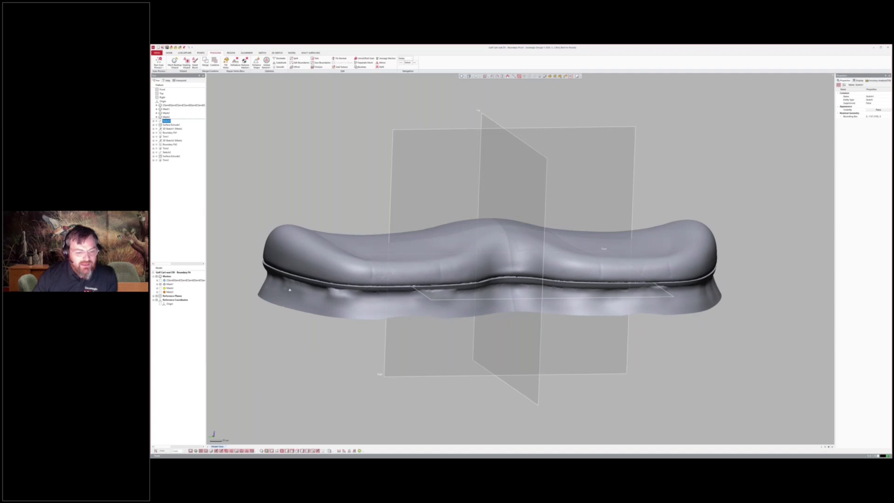
Step: Examine the second derived mesh on its own, followed by the third
{"action": "left_click", "coordinate": [160, 284]}
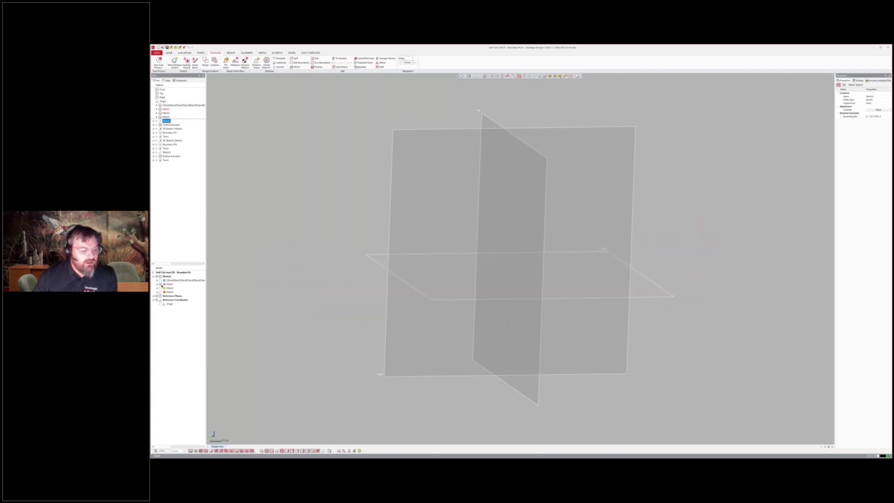
{"action": "left_click", "coordinate": [160, 287]}
{"action": "mouse_move", "coordinate": [489, 248]}
{"action": "right_mouse_down"}
{"action": "mouse_move", "coordinate": [475, 203]}
{"action": "mouse_move", "coordinate": [471, 225]}
{"action": "right_mouse_up"}
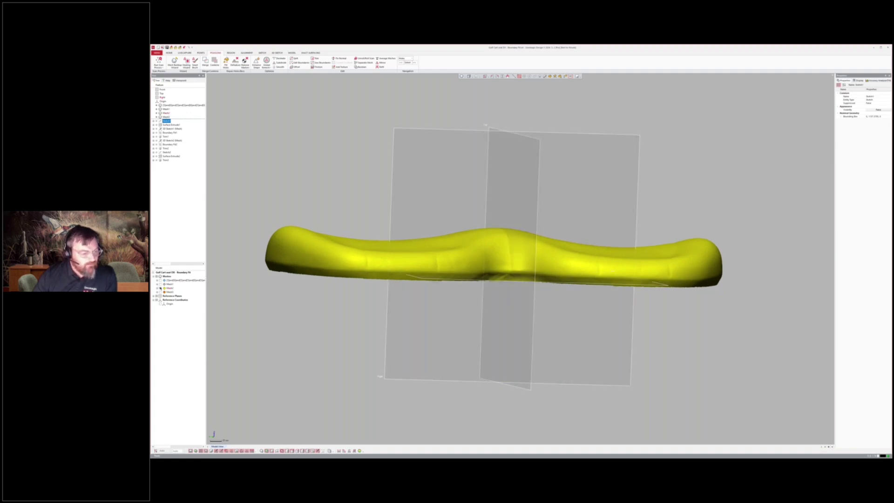
{"action": "left_click", "coordinate": [160, 287]}
{"action": "left_click", "coordinate": [159, 292]}
{"action": "mouse_move", "coordinate": [466, 294]}
{"action": "right_mouse_down"}
{"action": "mouse_move", "coordinate": [466, 269]}
{"action": "mouse_move", "coordinate": [474, 305]}
{"action": "right_mouse_up"}
Step: Overlay the derived meshes to compare them, and restore the display to the original scan mesh alone
{"action": "left_click", "coordinate": [160, 288]}
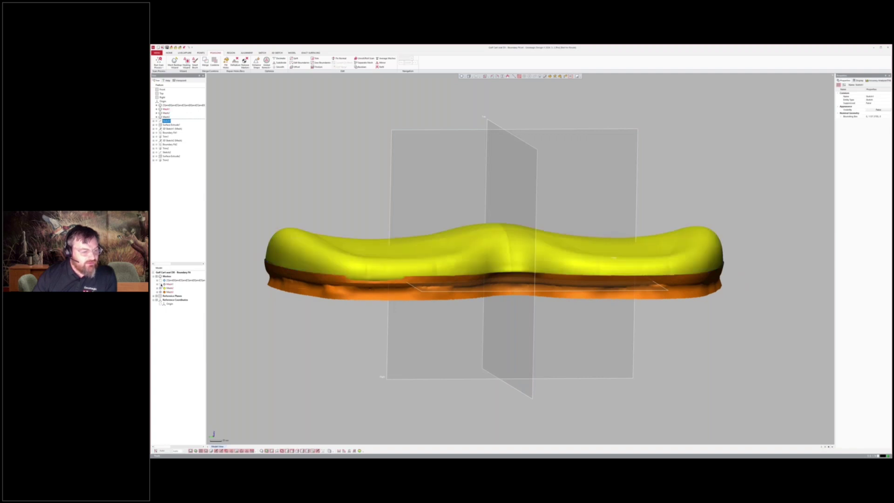
{"action": "left_click", "coordinate": [161, 284]}
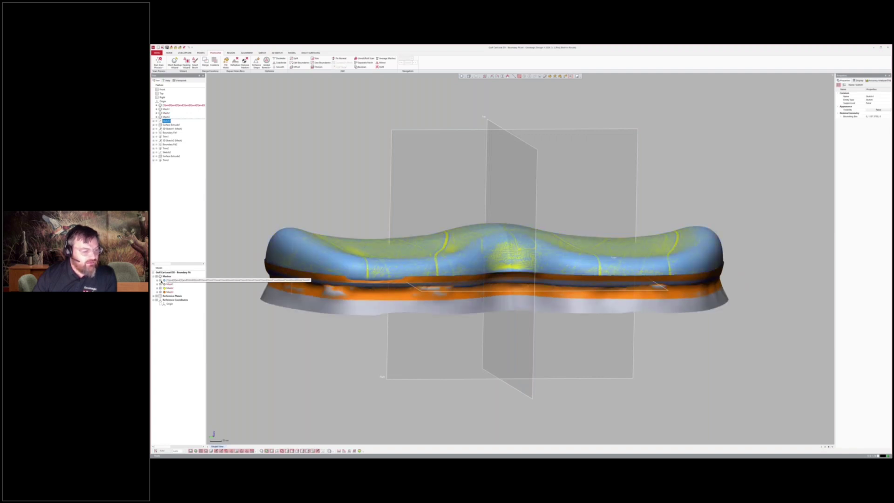
{"action": "left_click", "coordinate": [160, 283]}
{"action": "left_click", "coordinate": [160, 288]}
{"action": "left_click", "coordinate": [160, 292]}
Step: Roll the feature history forward to include the first surface extrude
{"action": "right_click", "coordinate": [168, 120]}
{"action": "left_click", "coordinate": [176, 128]}
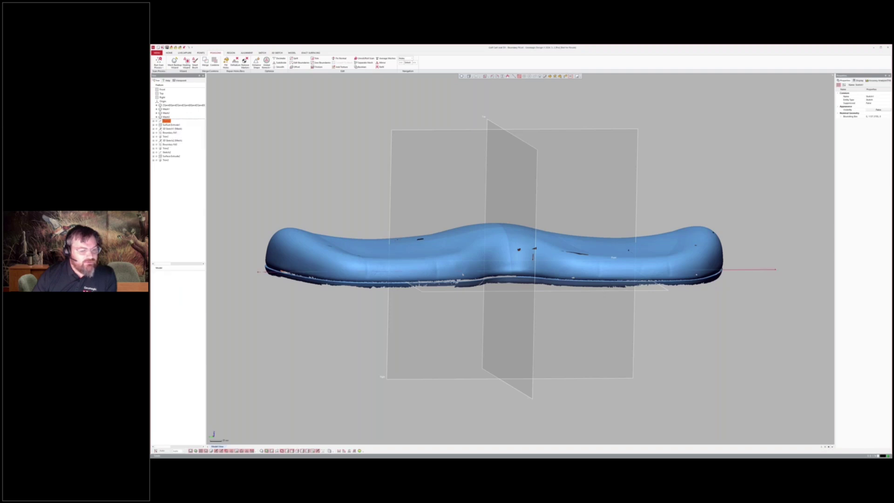
{"action": "left_click", "coordinate": [173, 125]}
{"action": "right_click", "coordinate": [173, 126]}
{"action": "left_click", "coordinate": [173, 128]}
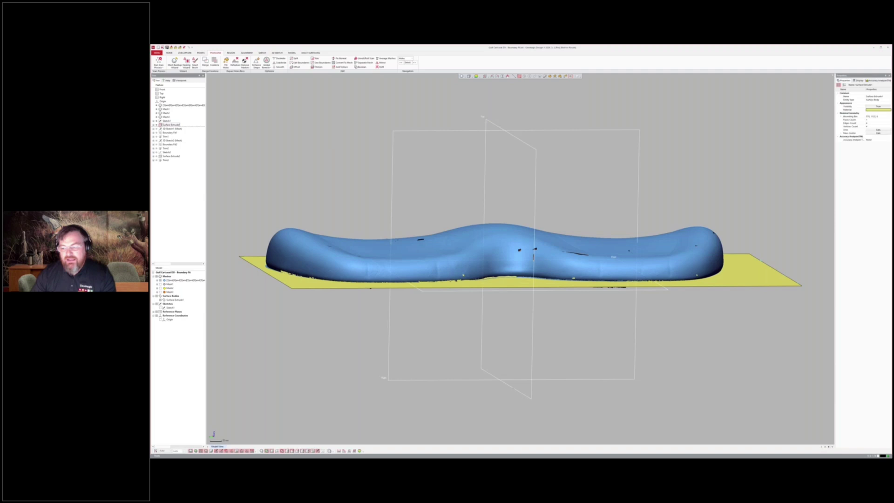
Step: Examine how the extruded plane meets the ridge along the seat scan's lower edge
{"action": "mouse_move", "coordinate": [298, 274]}
{"action": "right_mouse_down"}
{"action": "mouse_move", "coordinate": [308, 298]}
{"action": "mouse_move", "coordinate": [315, 276]}
{"action": "right_mouse_up"}
{"action": "scroll", "coordinate": [317, 254], "scroll_direction": "up", "scroll_amount": 10}
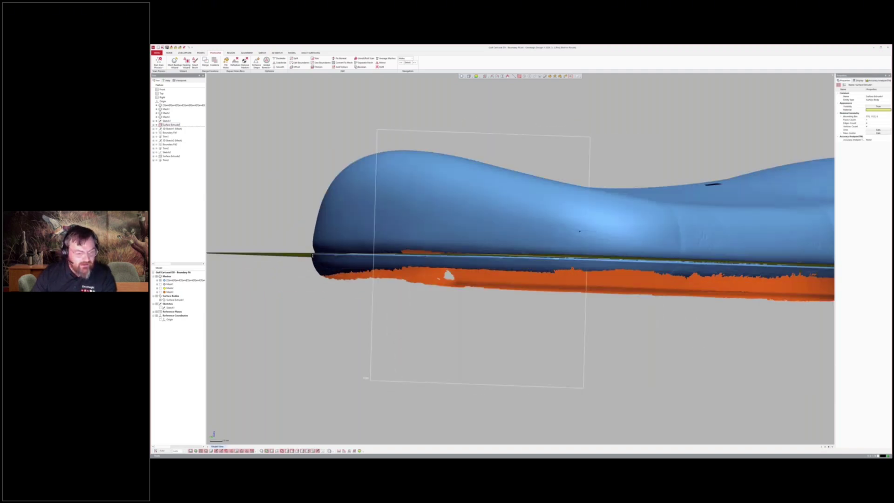
{"action": "scroll", "coordinate": [317, 253], "scroll_direction": "up", "scroll_amount": 3}
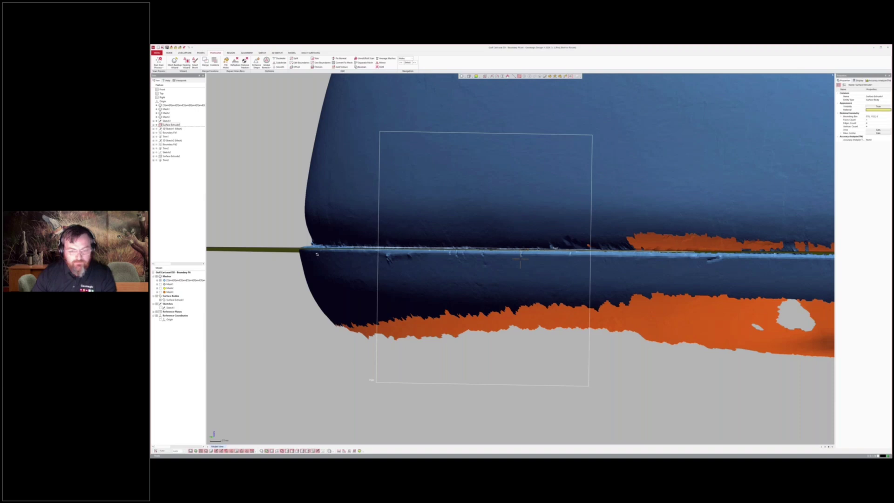
{"action": "scroll", "coordinate": [316, 252], "scroll_direction": "down", "scroll_amount": 10}
{"action": "right_click_drag", "start_coordinate": [316, 251], "coordinate": [335, 275]}
{"action": "scroll", "coordinate": [323, 237], "scroll_direction": "down", "scroll_amount": 3}
{"action": "right_click_drag", "start_coordinate": [335, 239], "coordinate": [319, 239]}
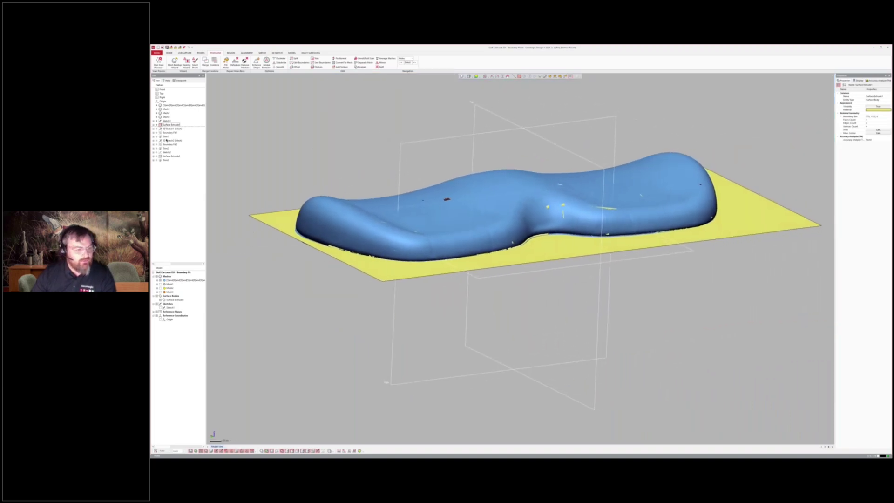
Step: Roll the history forward to the first 3D mesh sketch and open that sketch for editing
{"action": "right_click", "coordinate": [172, 129]}
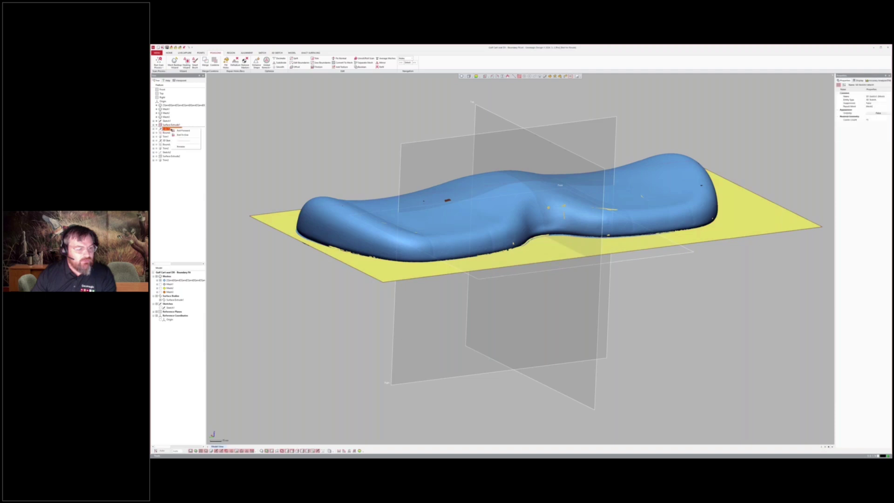
{"action": "left_click", "coordinate": [183, 130]}
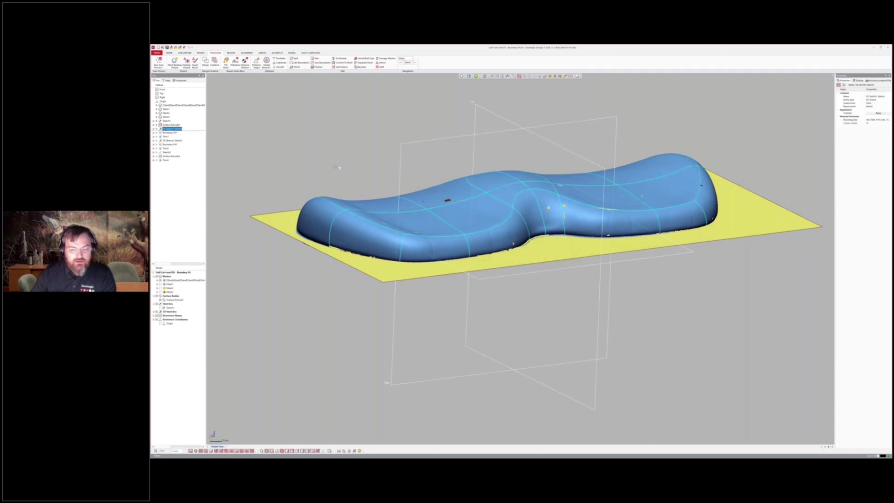
{"action": "right_click_drag", "start_coordinate": [336, 160], "coordinate": [330, 205]}
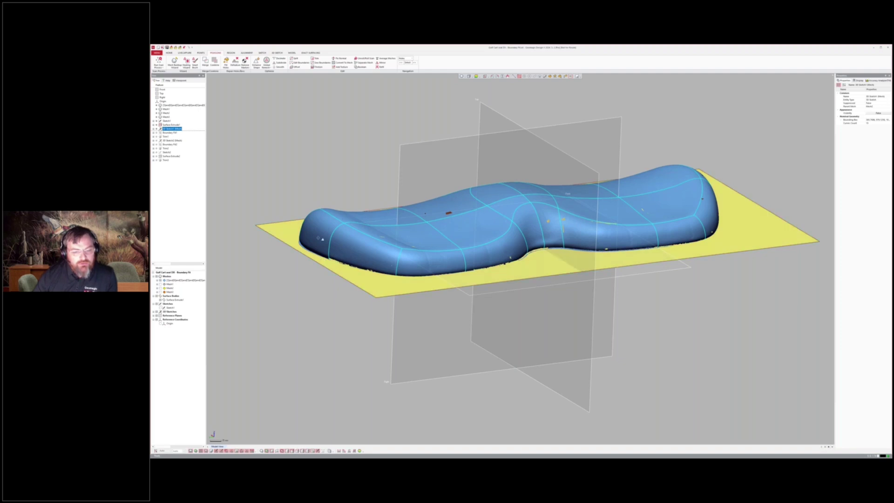
{"action": "mouse_move", "coordinate": [537, 200]}
{"action": "right_mouse_down"}
{"action": "mouse_move", "coordinate": [536, 232]}
{"action": "mouse_move", "coordinate": [537, 217]}
{"action": "right_mouse_up"}
{"action": "left_click", "coordinate": [172, 128]}
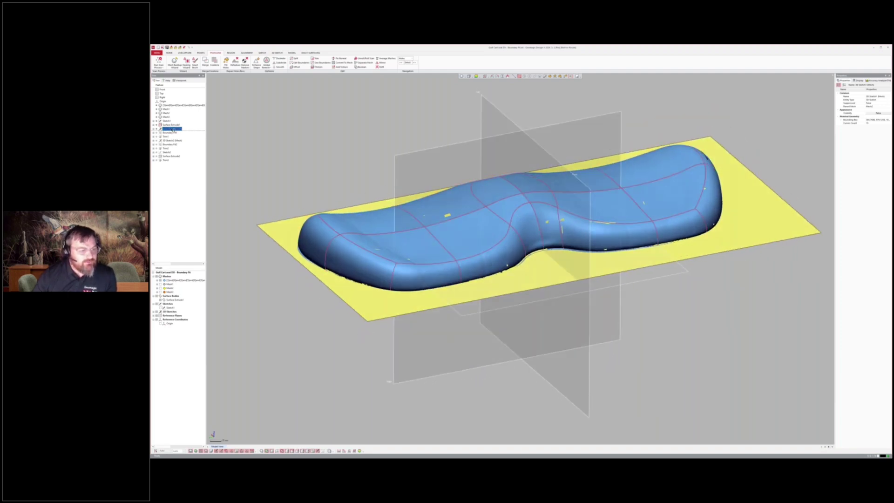
{"action": "double_click", "coordinate": [173, 130]}
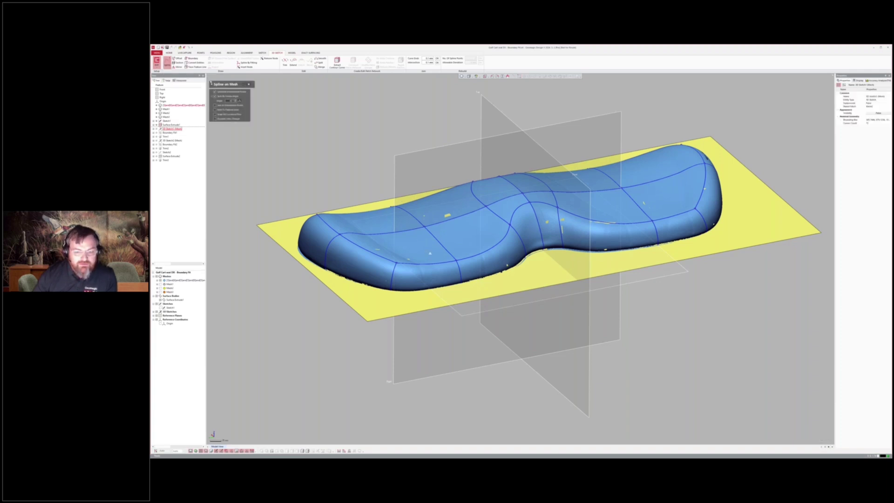
Step: Try a short freehand spline on the mesh beside the cross curve of one seat half, and undo it
{"action": "right_click_drag", "start_coordinate": [429, 253], "coordinate": [430, 282]}
{"action": "scroll", "coordinate": [435, 240], "scroll_direction": "up", "scroll_amount": 5}
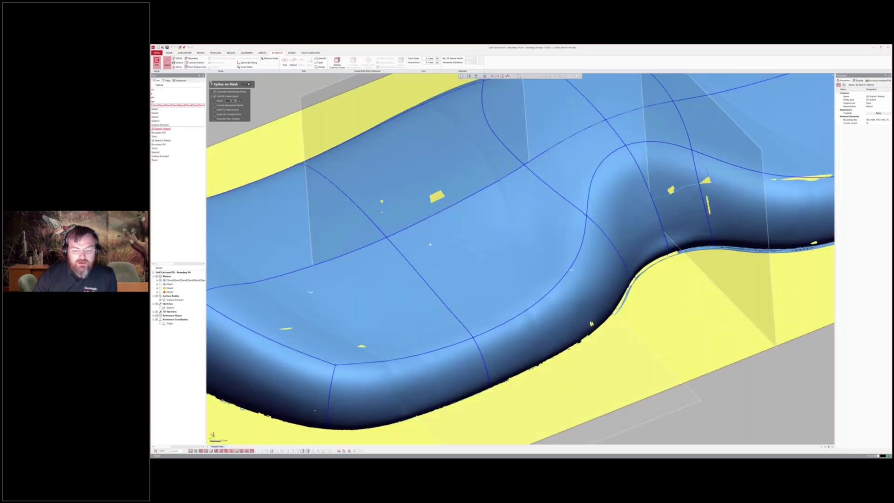
{"action": "left_click", "coordinate": [438, 259]}
{"action": "left_click", "coordinate": [452, 273]}
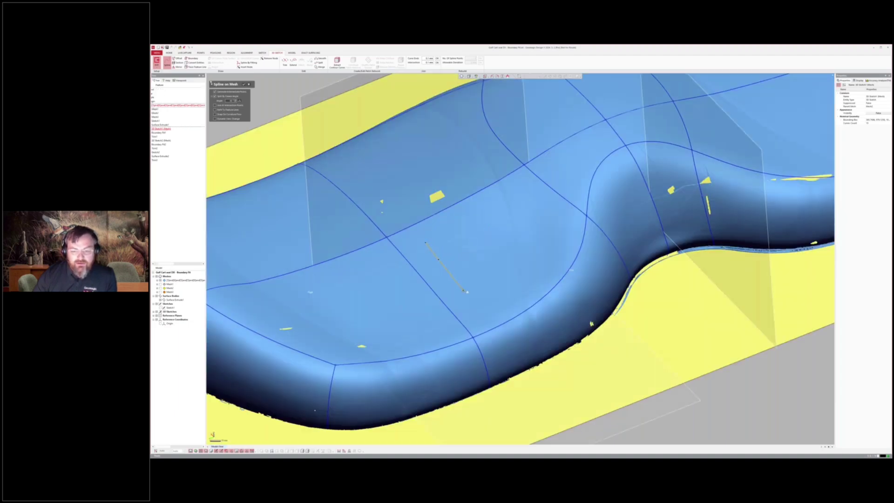
{"action": "double_click", "coordinate": [462, 291]}
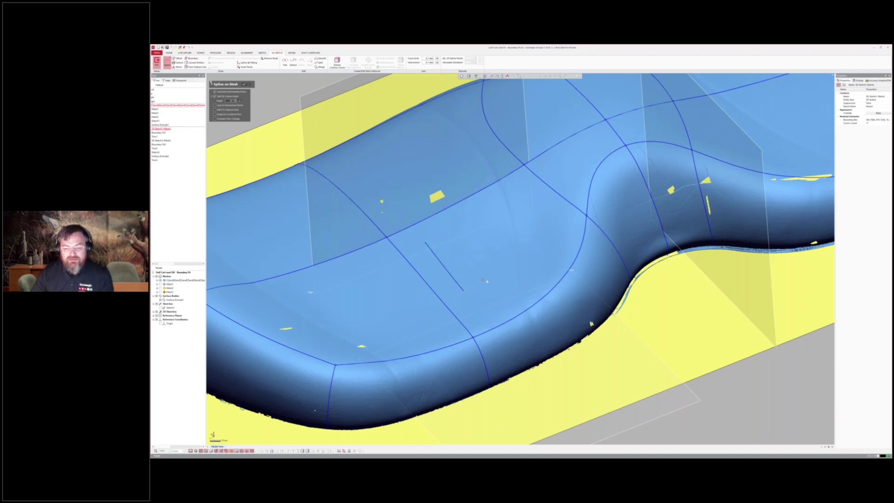
{"action": "key", "text": "Escape"}
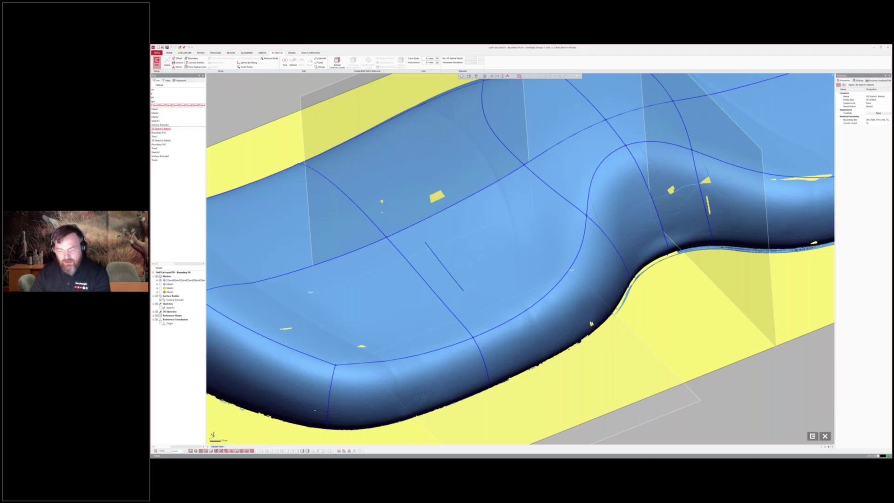
{"action": "key", "text": "ctrl+z"}
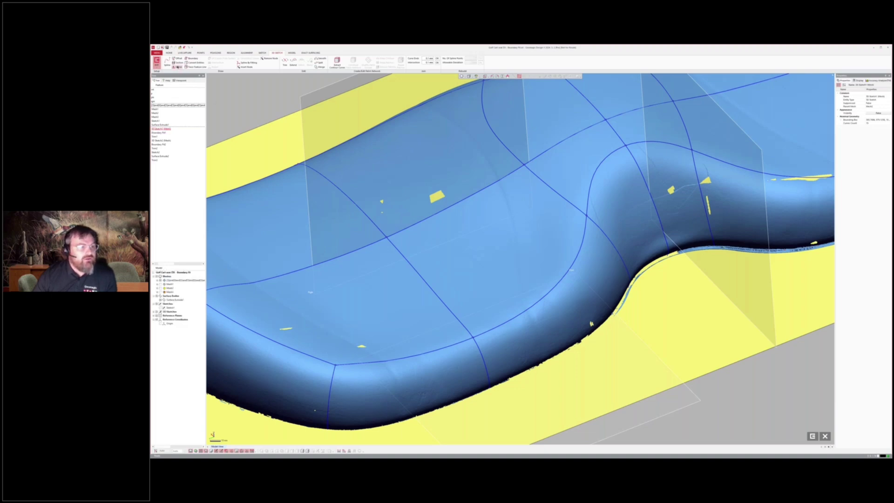
Step: Try a Section curve cut across one seat half, parallel to its existing cross curve, and cancel the command
{"action": "scroll", "coordinate": [382, 132], "scroll_direction": "down", "scroll_amount": 3}
{"action": "mouse_move", "coordinate": [540, 205]}
{"action": "right_mouse_down"}
{"action": "mouse_move", "coordinate": [542, 242]}
{"action": "mouse_move", "coordinate": [530, 218]}
{"action": "right_mouse_up"}
{"action": "scroll", "coordinate": [541, 242], "scroll_direction": "down", "scroll_amount": 2}
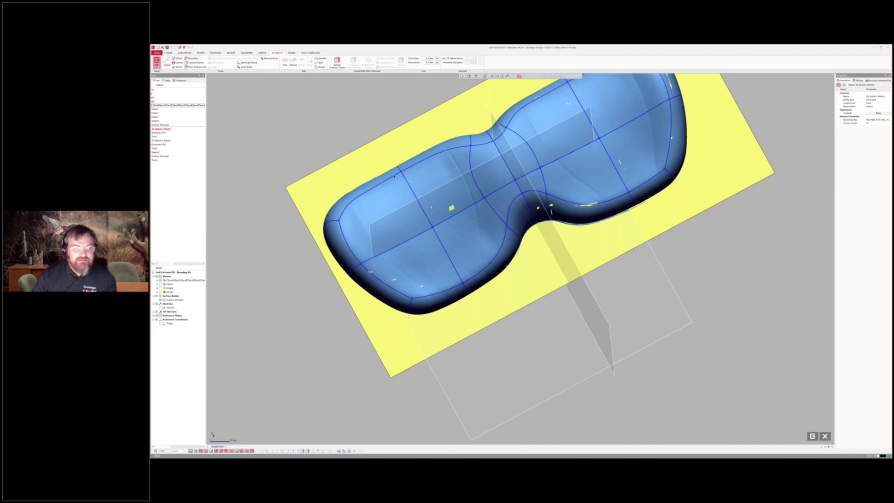
{"action": "left_click", "coordinate": [178, 63]}
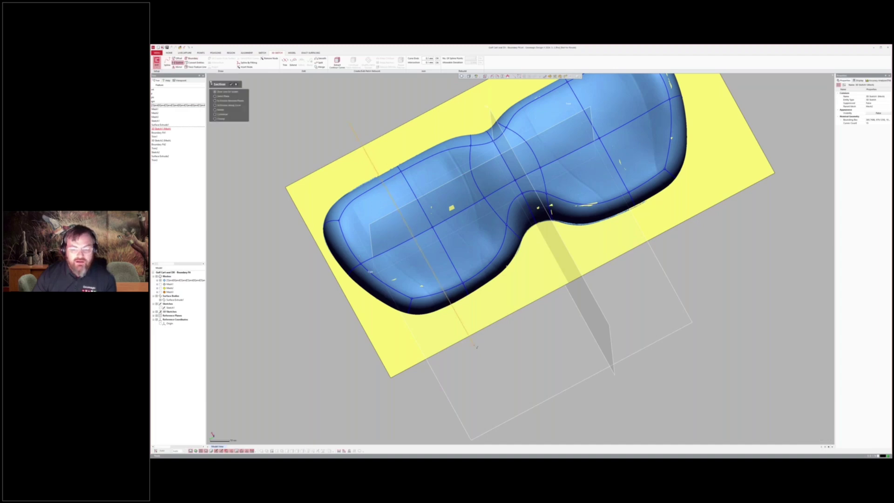
{"action": "right_click_drag", "start_coordinate": [462, 346], "coordinate": [455, 312]}
{"action": "scroll", "coordinate": [395, 284], "scroll_direction": "up", "scroll_amount": 5}
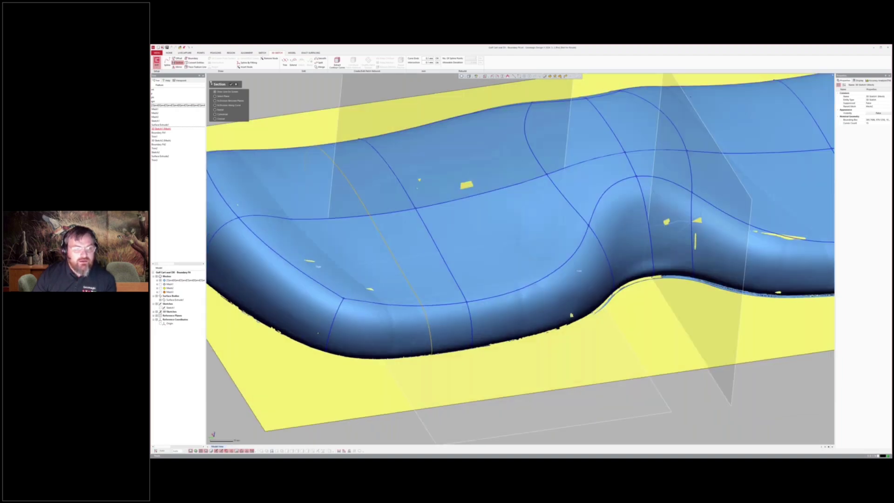
{"action": "scroll", "coordinate": [403, 218], "scroll_direction": "down", "scroll_amount": 5}
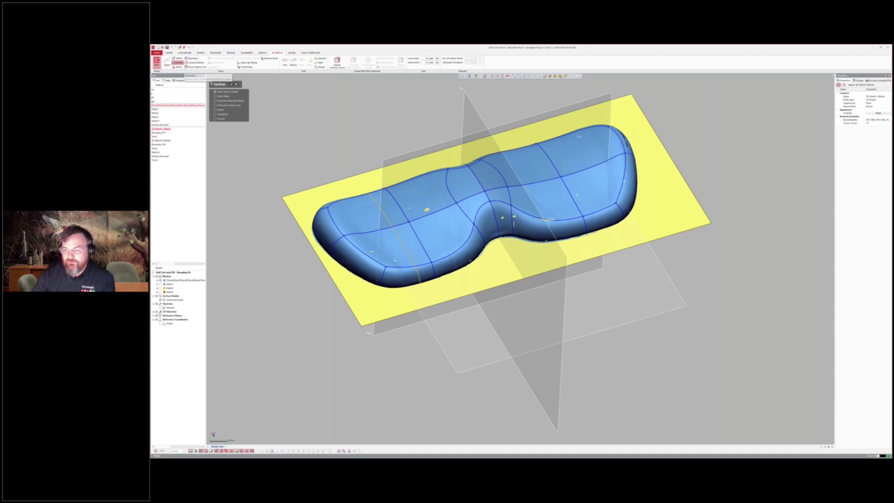
{"action": "right_click_drag", "start_coordinate": [510, 239], "coordinate": [547, 240]}
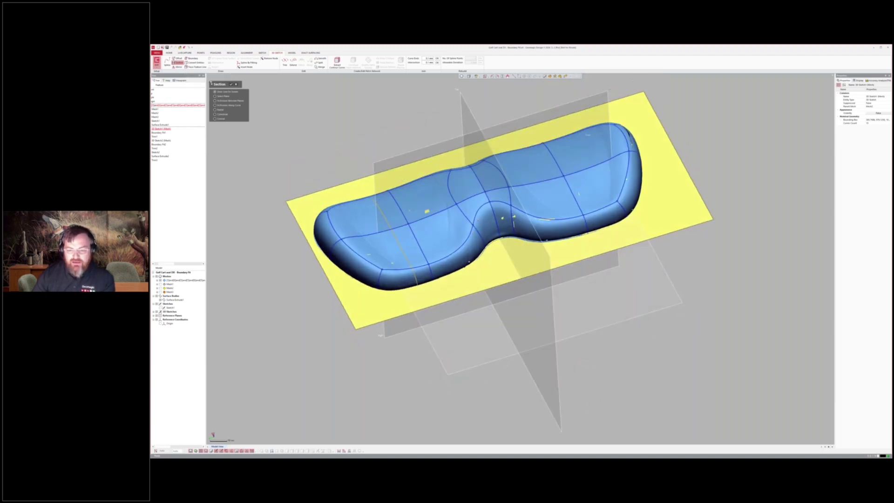
{"action": "scroll", "coordinate": [534, 203], "scroll_direction": "down", "scroll_amount": 2}
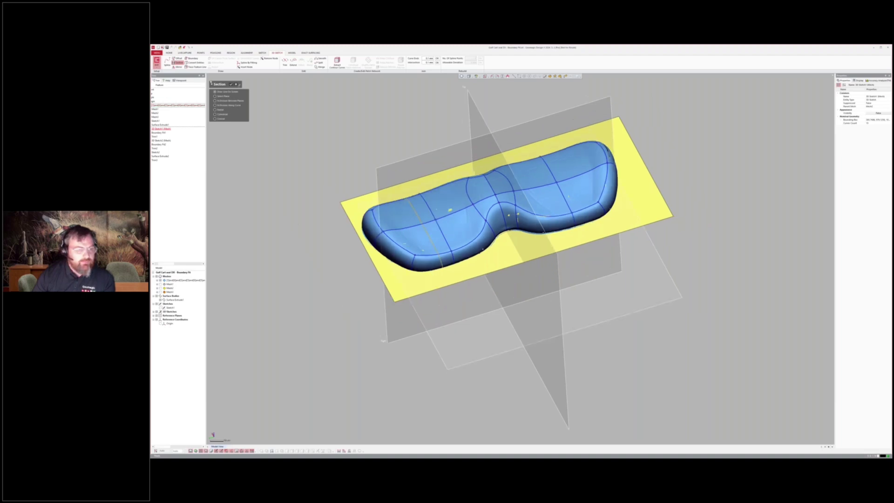
{"action": "left_click", "coordinate": [235, 85]}
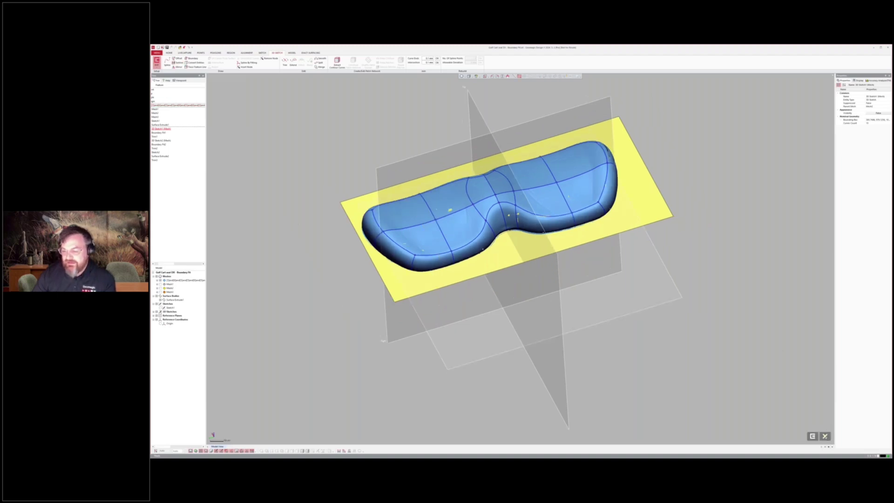
Step: Exit the first 3D mesh sketch and discard the changes made in it
{"action": "left_click", "coordinate": [825, 436]}
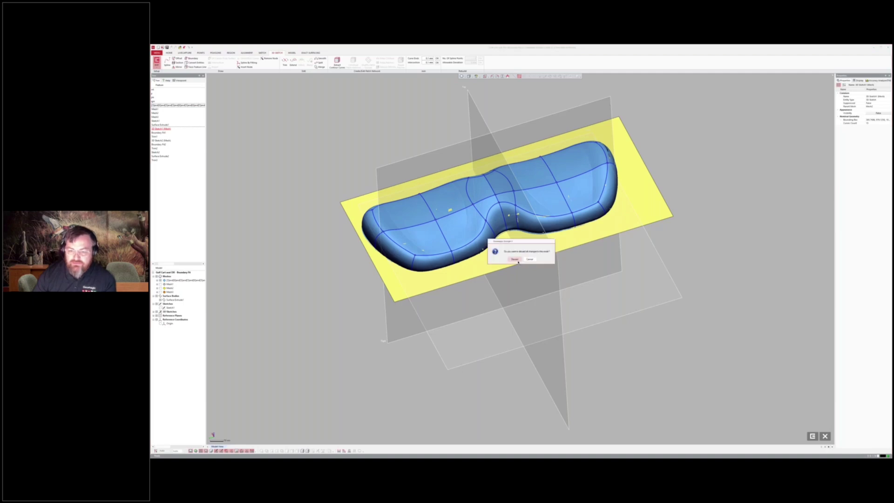
{"action": "left_click", "coordinate": [514, 260]}
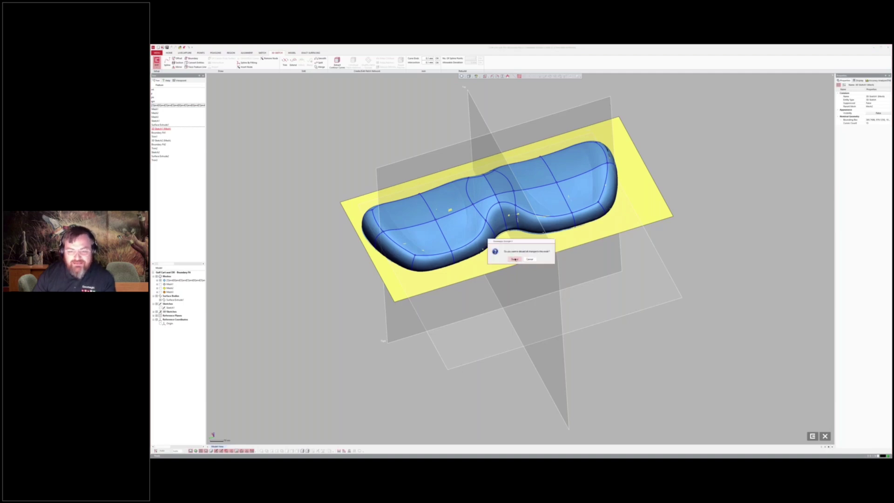
{"action": "scroll", "coordinate": [425, 232], "scroll_direction": "down", "scroll_amount": 2}
{"action": "scroll", "coordinate": [458, 230], "scroll_direction": "up", "scroll_amount": 4}
{"action": "right_click_drag", "start_coordinate": [457, 231], "coordinate": [494, 195]}
{"action": "scroll", "coordinate": [492, 196], "scroll_direction": "up", "scroll_amount": 1}
{"action": "right_click_drag", "start_coordinate": [297, 219], "coordinate": [296, 200]}
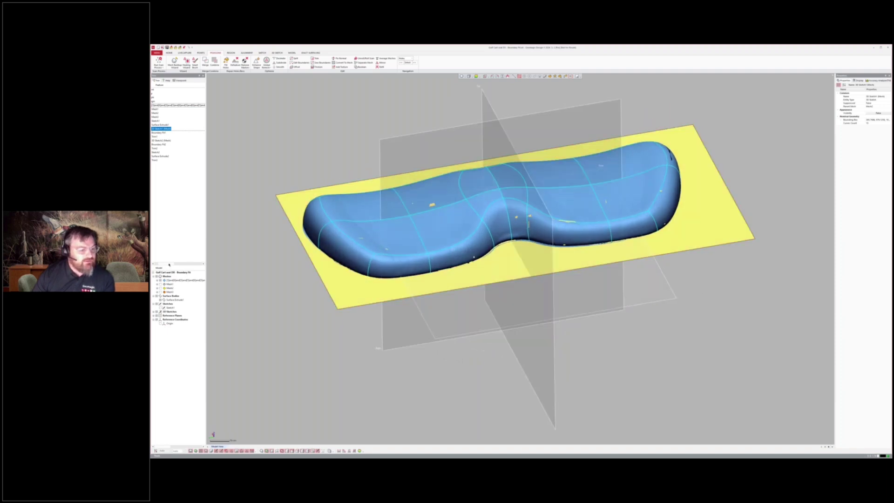
Step: Roll the history forward to the first Boundary Fit feature
{"action": "left_click_drag", "start_coordinate": [169, 263], "coordinate": [161, 264]}
{"action": "left_click", "coordinate": [167, 133]}
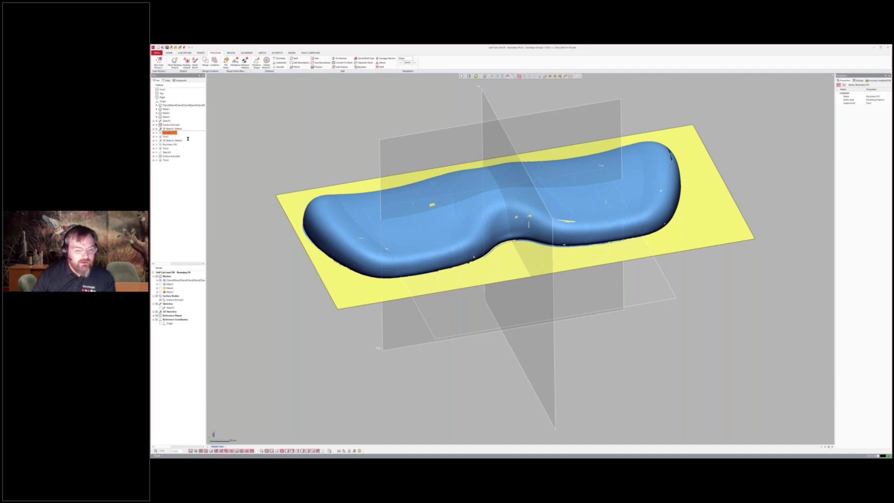
{"action": "mouse_move", "coordinate": [431, 228]}
{"action": "right_mouse_down"}
{"action": "mouse_move", "coordinate": [435, 206]}
{"action": "mouse_move", "coordinate": [440, 235]}
{"action": "mouse_move", "coordinate": [425, 228]}
{"action": "right_mouse_up"}
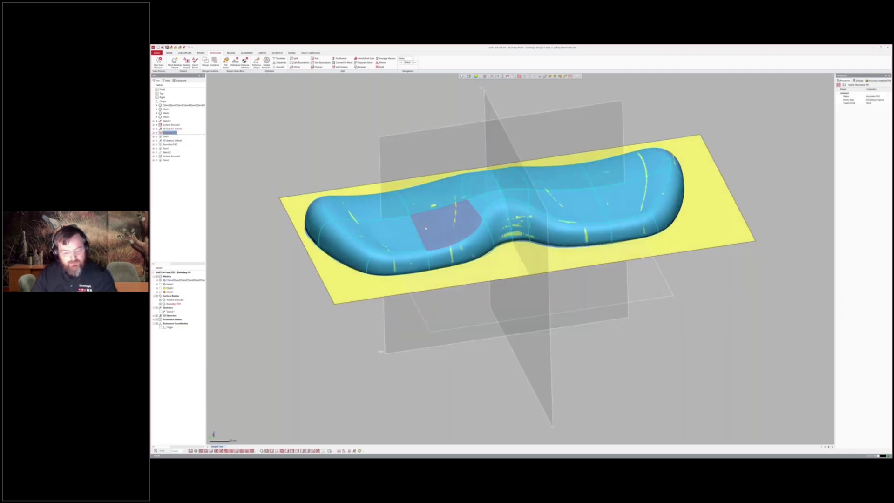
Step: Hide the scan meshes and examine the patch layout of the first boundary-fit surface
{"action": "key", "text": "ctrl+1"}
{"action": "left_click", "coordinate": [500, 289]}
{"action": "mouse_move", "coordinate": [500, 289]}
{"action": "right_mouse_down"}
{"action": "mouse_move", "coordinate": [495, 197]}
{"action": "mouse_move", "coordinate": [495, 279]}
{"action": "right_mouse_up"}
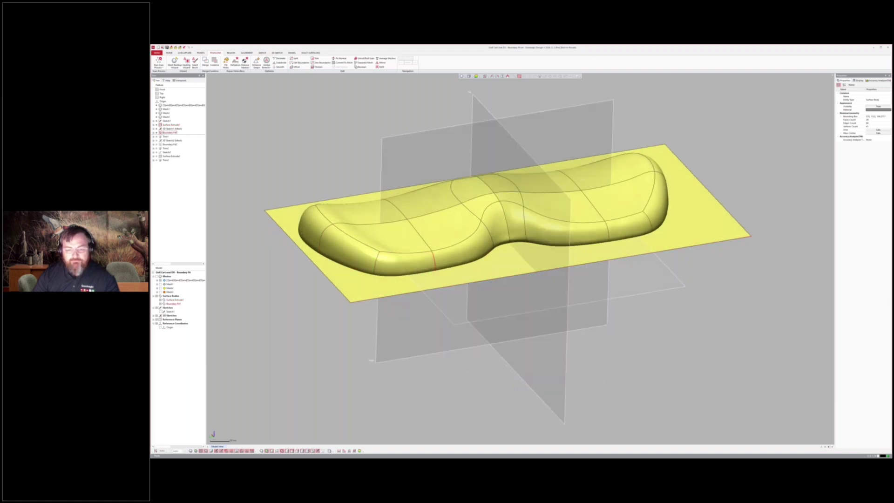
{"action": "right_click_drag", "start_coordinate": [647, 196], "coordinate": [568, 202]}
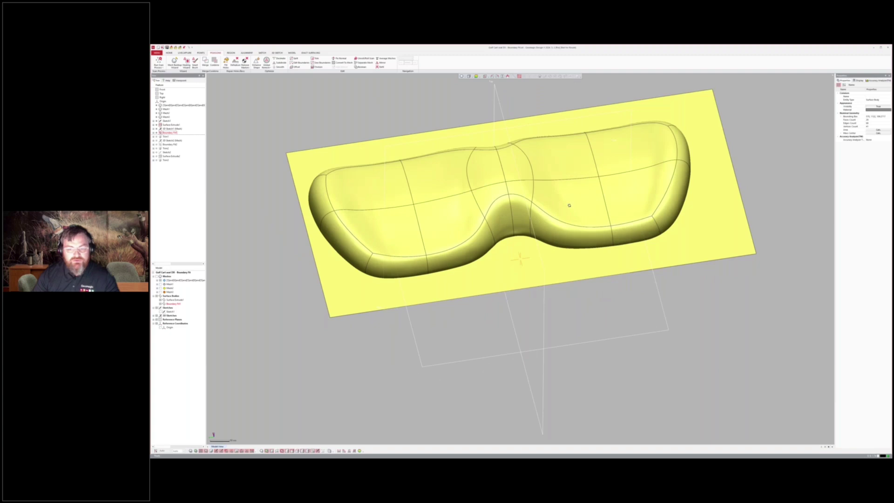
Step: Open the first Boundary Fit for editing, review its curve loops and its resolution and fitting options, and discard the edit
{"action": "left_click", "coordinate": [171, 133]}
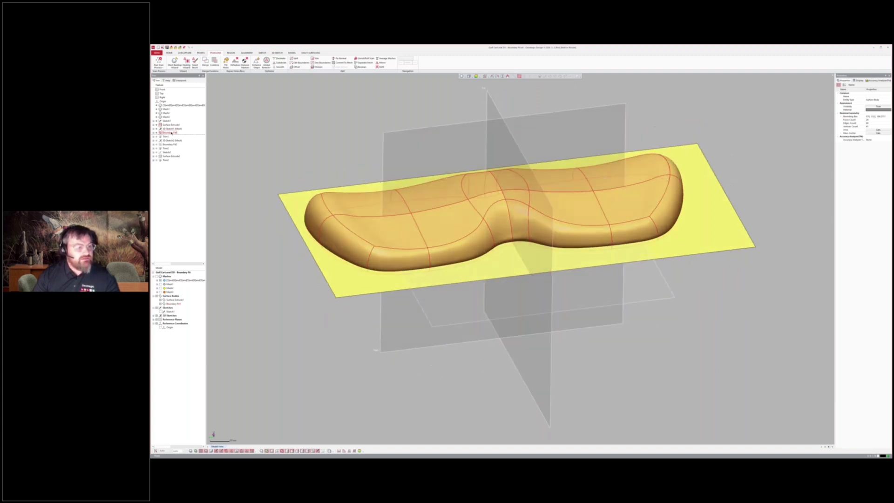
{"action": "right_click", "coordinate": [170, 133]}
{"action": "left_click", "coordinate": [179, 134]}
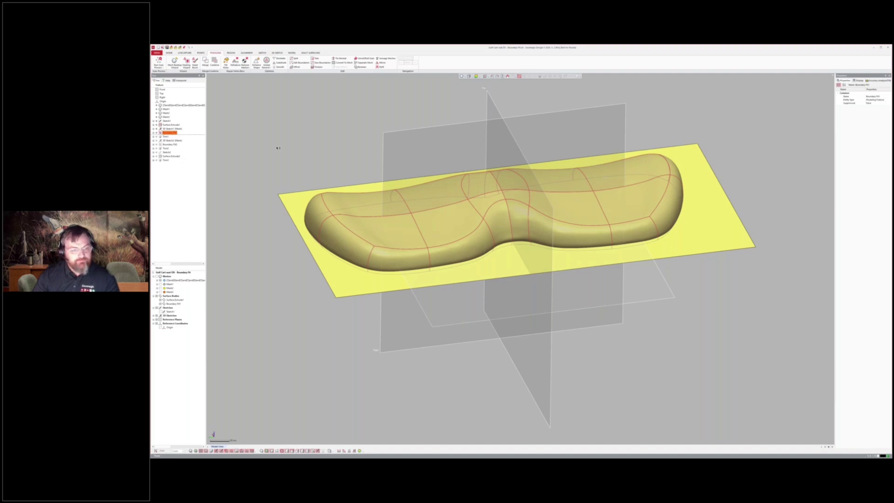
{"action": "key", "text": "ctrl+e"}
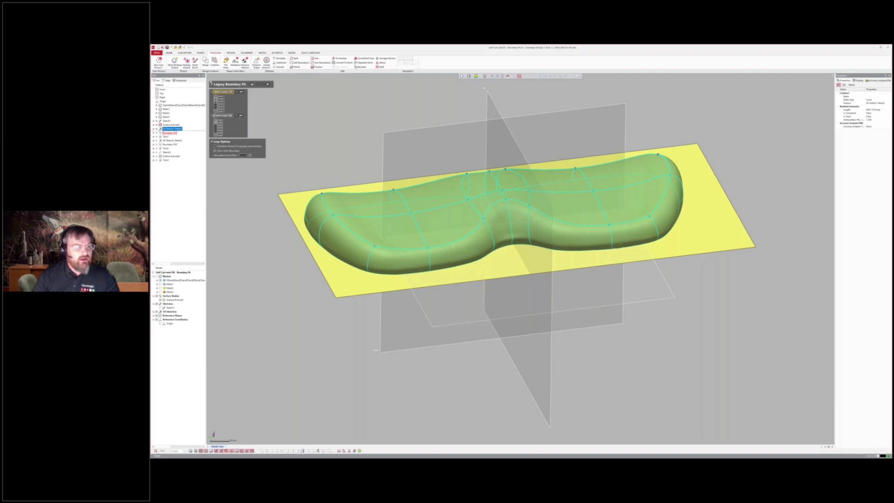
{"action": "left_click", "coordinate": [252, 84]}
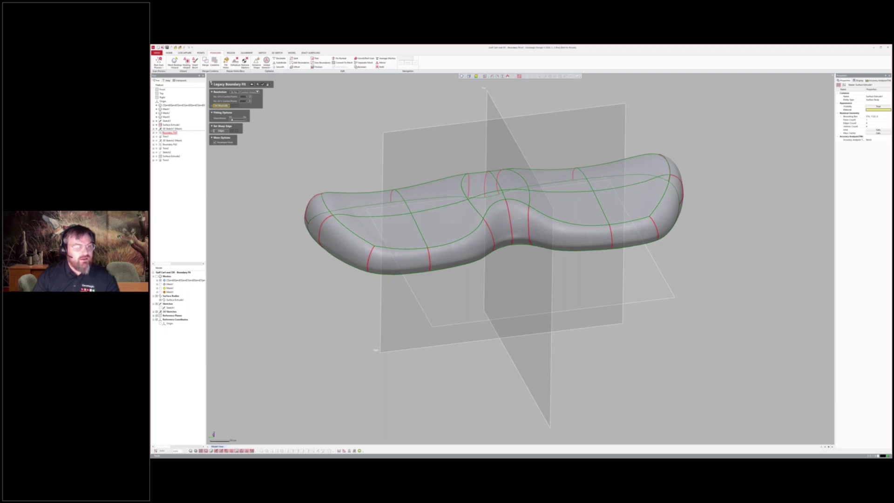
{"action": "left_click", "coordinate": [268, 84]}
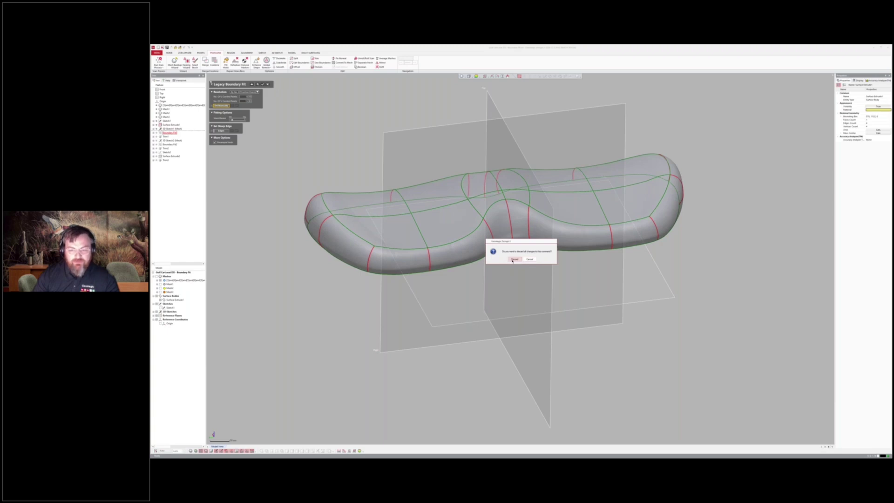
{"action": "left_click", "coordinate": [514, 259]}
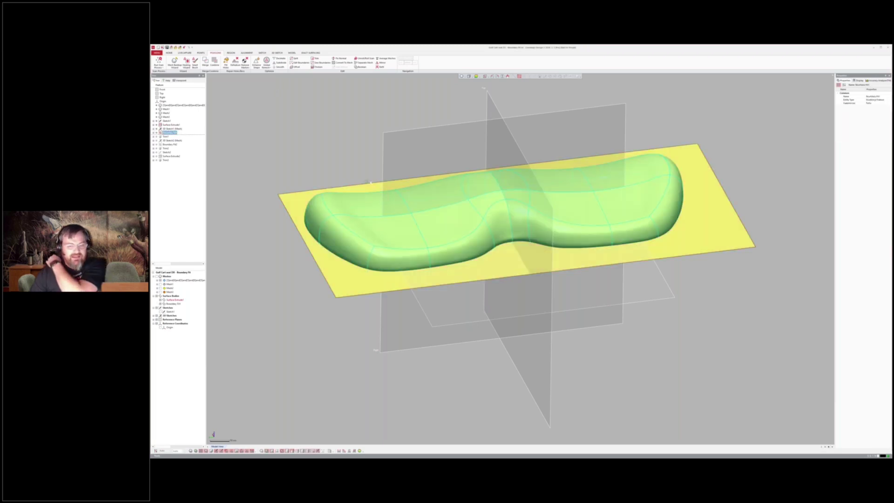
Step: Roll the history forward to the first trim, which joins the fitted seat surface with the extruded plane
{"action": "mouse_move", "coordinate": [438, 194]}
{"action": "right_mouse_down"}
{"action": "mouse_move", "coordinate": [479, 149]}
{"action": "mouse_move", "coordinate": [476, 132]}
{"action": "mouse_move", "coordinate": [480, 179]}
{"action": "mouse_move", "coordinate": [336, 149]}
{"action": "right_mouse_up"}
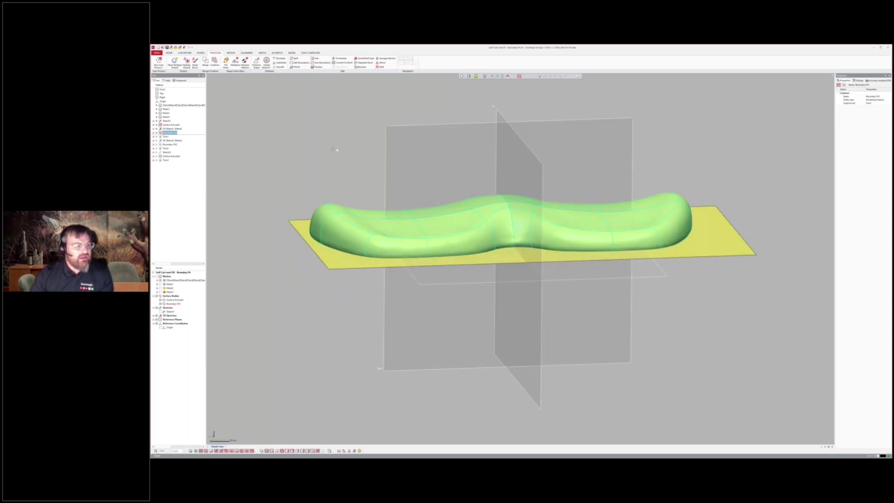
{"action": "left_click", "coordinate": [174, 136]}
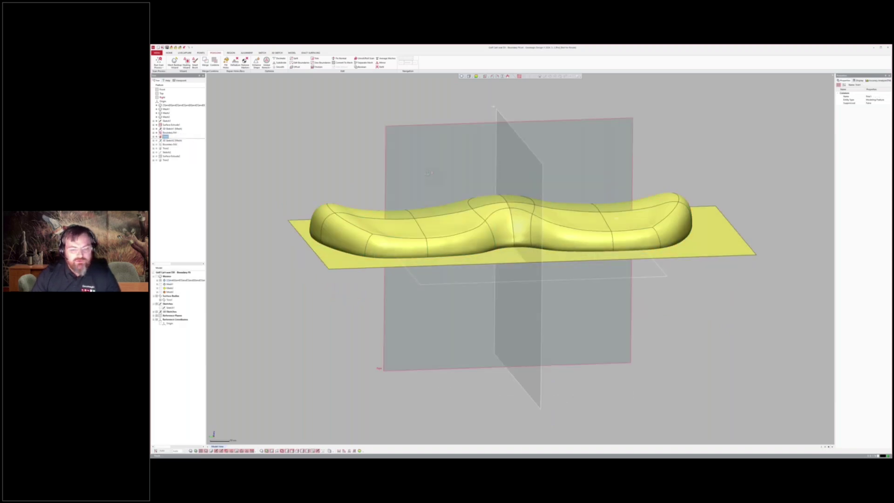
{"action": "mouse_move", "coordinate": [497, 223]}
{"action": "right_mouse_down"}
{"action": "mouse_move", "coordinate": [483, 93]}
{"action": "mouse_move", "coordinate": [490, 45]}
{"action": "mouse_move", "coordinate": [517, 305]}
{"action": "right_mouse_up"}
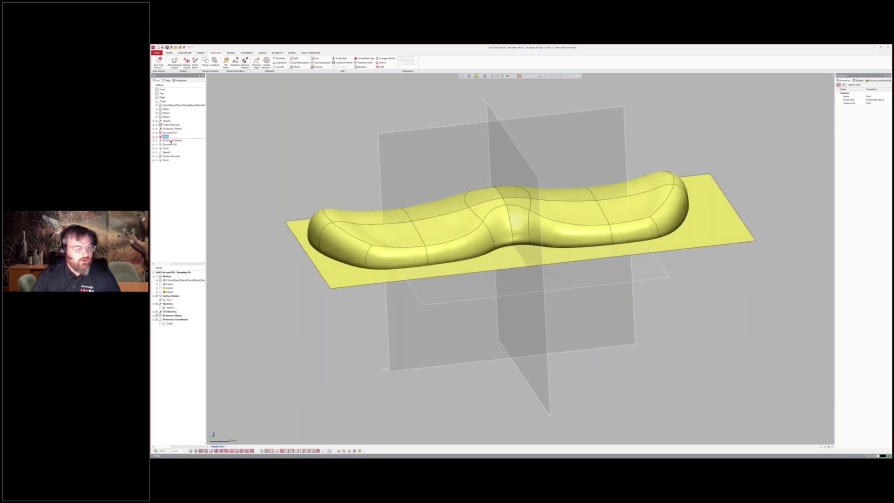
Step: Roll the history forward to the second 3D mesh sketch along the seat's lower band
{"action": "left_click", "coordinate": [170, 140]}
{"action": "left_click_drag", "start_coordinate": [171, 138], "coordinate": [171, 142]}
{"action": "right_click_drag", "start_coordinate": [237, 170], "coordinate": [269, 162]}
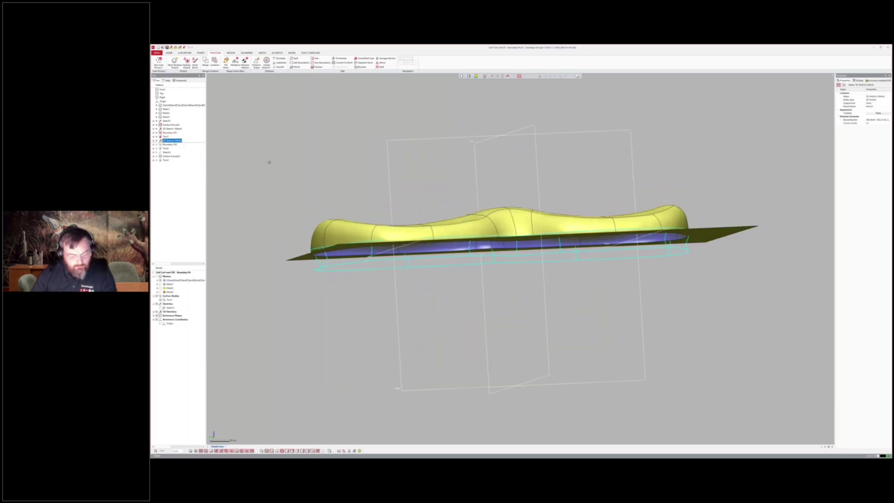
Step: Compare the seat meshes by toggling their visibility, leaving only the mesh of the lower band shown
{"action": "left_click", "coordinate": [158, 284]}
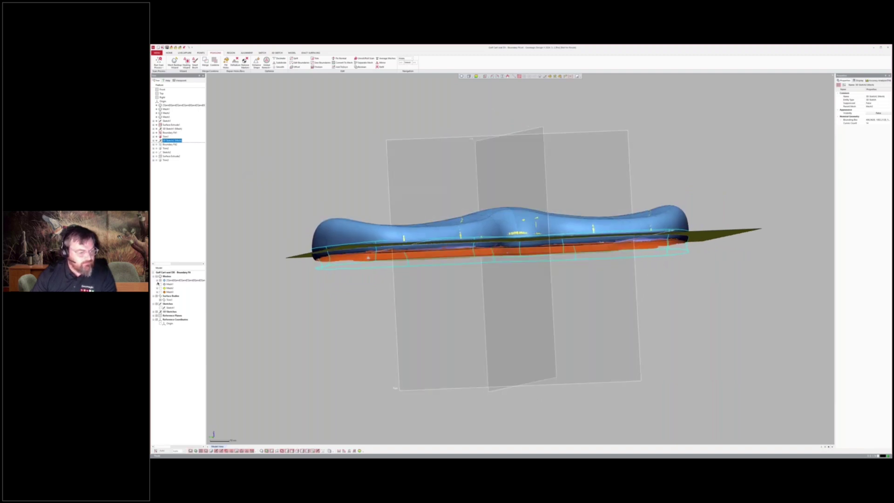
{"action": "left_click", "coordinate": [160, 281]}
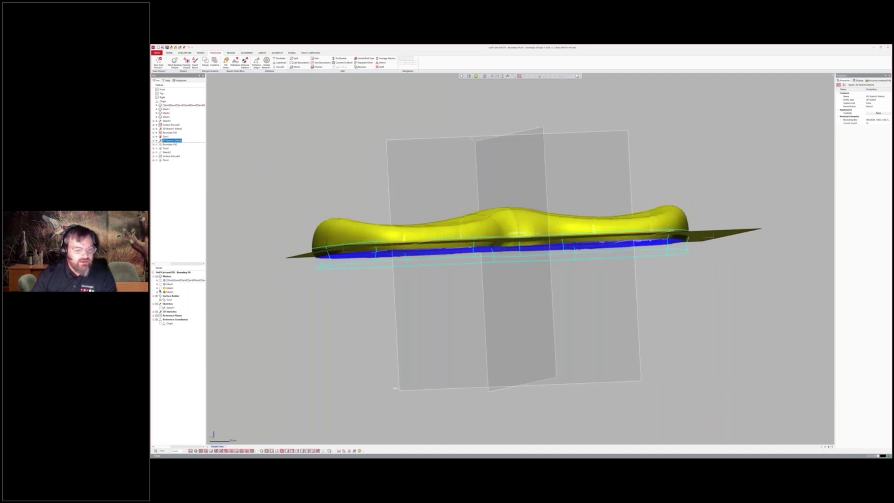
{"action": "right_click_drag", "start_coordinate": [243, 261], "coordinate": [261, 284]}
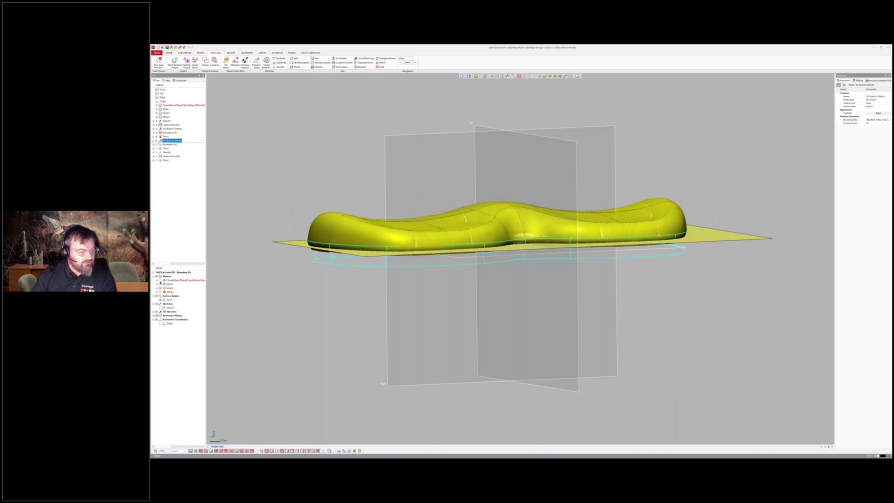
{"action": "left_click", "coordinate": [160, 284]}
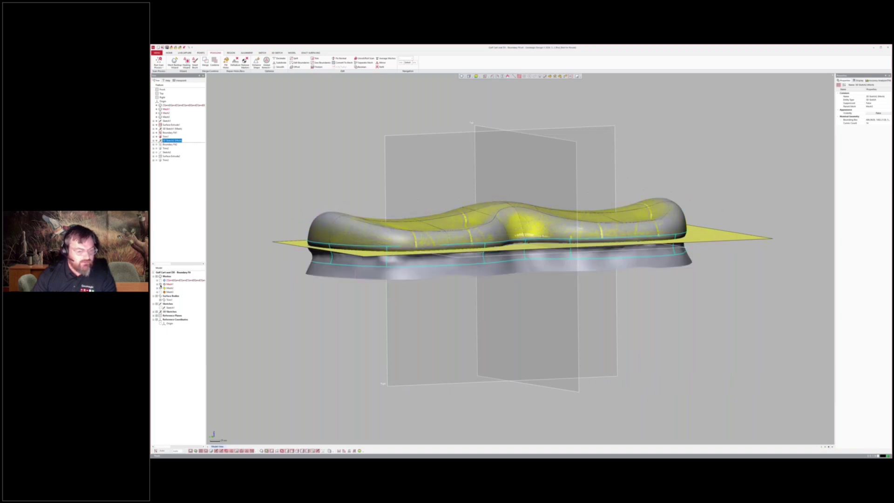
{"action": "left_click", "coordinate": [160, 284]}
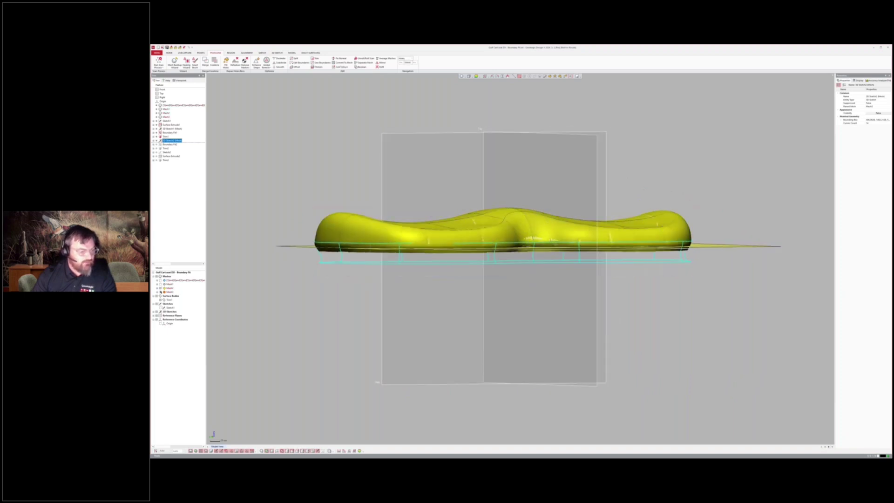
{"action": "left_click", "coordinate": [160, 291]}
{"action": "left_click", "coordinate": [160, 288]}
{"action": "right_click_drag", "start_coordinate": [273, 263], "coordinate": [279, 260]}
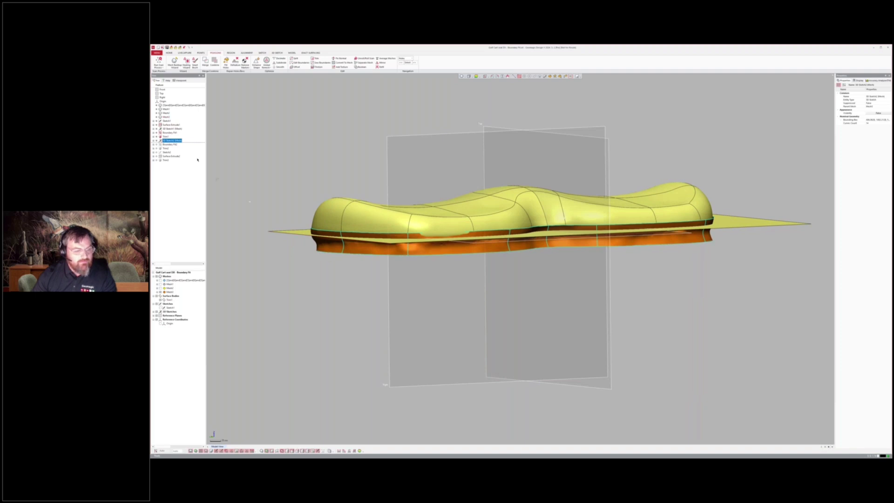
Step: Roll the history forward to the second Boundary Fit and examine how its surface follows the lower band mesh
{"action": "left_click", "coordinate": [170, 144]}
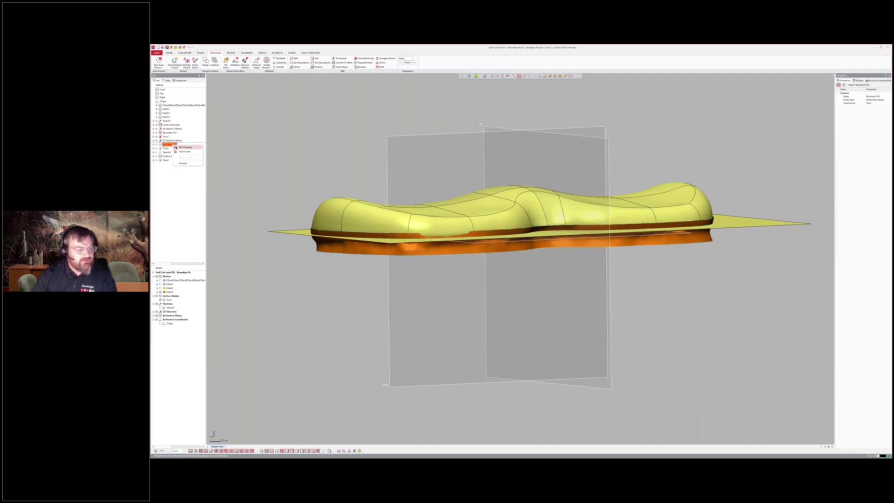
{"action": "right_click_drag", "start_coordinate": [444, 236], "coordinate": [460, 197]}
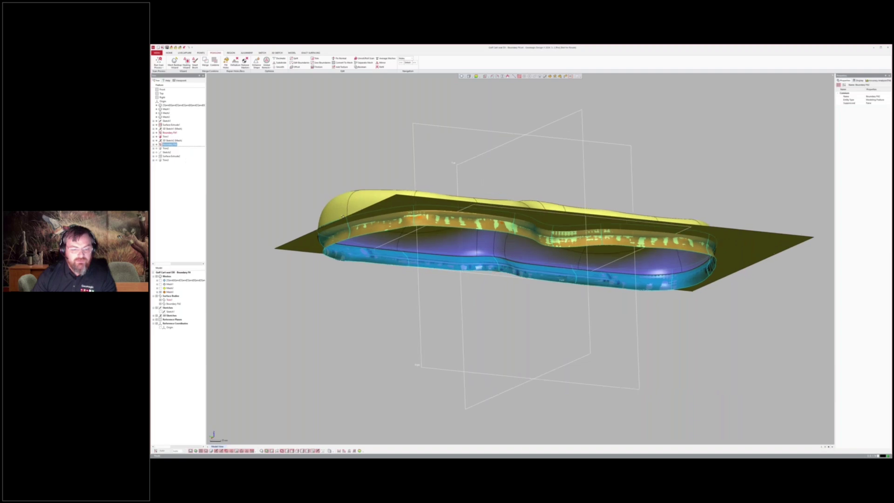
{"action": "right_click_drag", "start_coordinate": [331, 219], "coordinate": [331, 241]}
{"action": "mouse_move", "coordinate": [459, 228]}
{"action": "right_mouse_down"}
{"action": "mouse_move", "coordinate": [359, 241]}
{"action": "mouse_move", "coordinate": [447, 264]}
{"action": "right_mouse_up"}
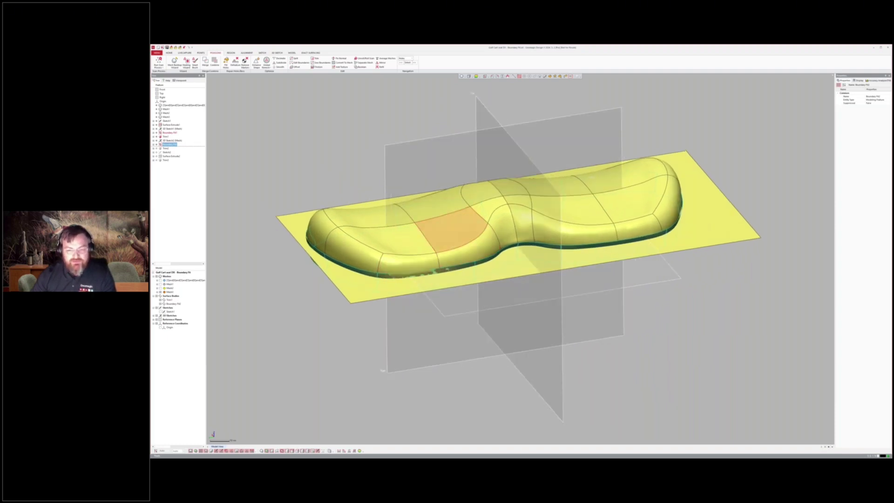
{"action": "right_click_drag", "start_coordinate": [463, 234], "coordinate": [452, 190]}
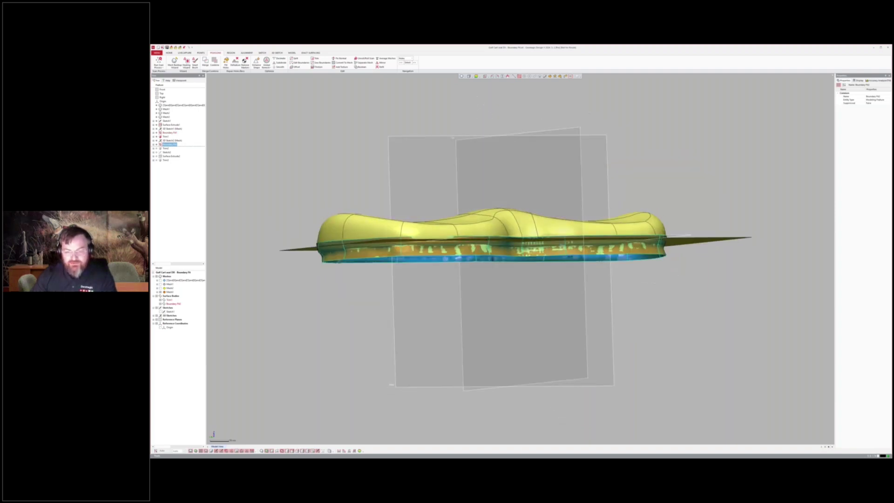
Step: Roll the history forward to the second trim and hide all meshes to inspect the joined surfaces' underside
{"action": "right_click_drag", "start_coordinate": [517, 182], "coordinate": [549, 205]}
{"action": "left_click", "coordinate": [165, 148]}
{"action": "right_click", "coordinate": [165, 148]}
{"action": "left_click", "coordinate": [175, 150]}
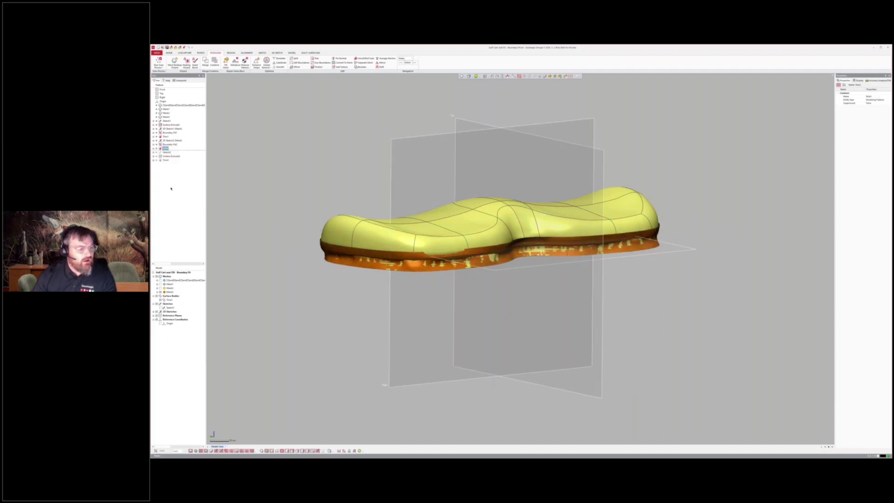
{"action": "left_click", "coordinate": [157, 276]}
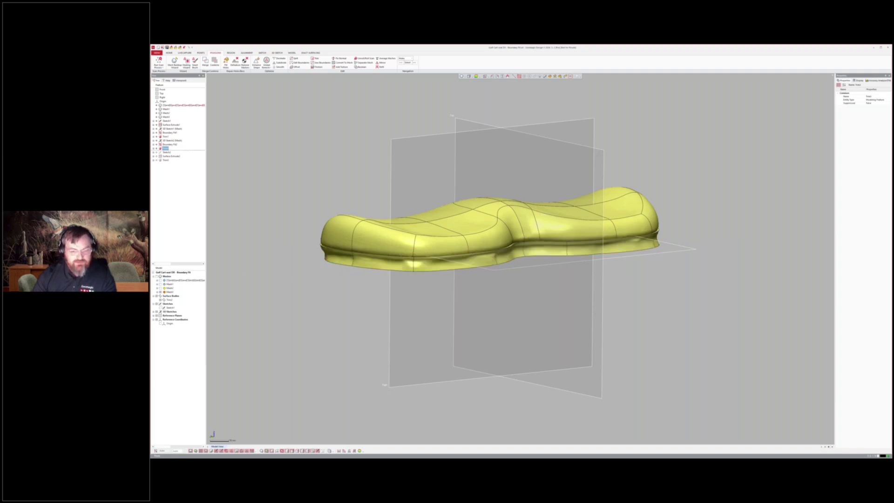
{"action": "right_click_drag", "start_coordinate": [356, 279], "coordinate": [409, 239]}
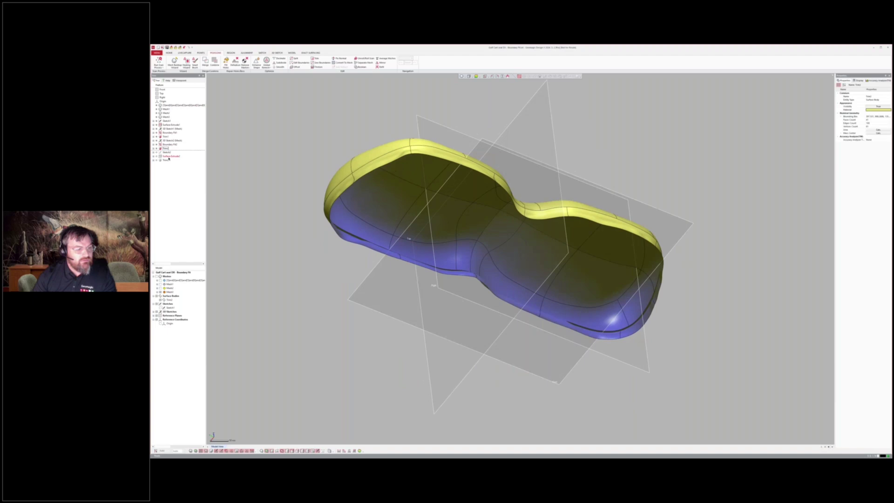
Step: Roll the history forward through the second surface extrusion to the final trim that closes the seat
{"action": "left_click", "coordinate": [169, 157]}
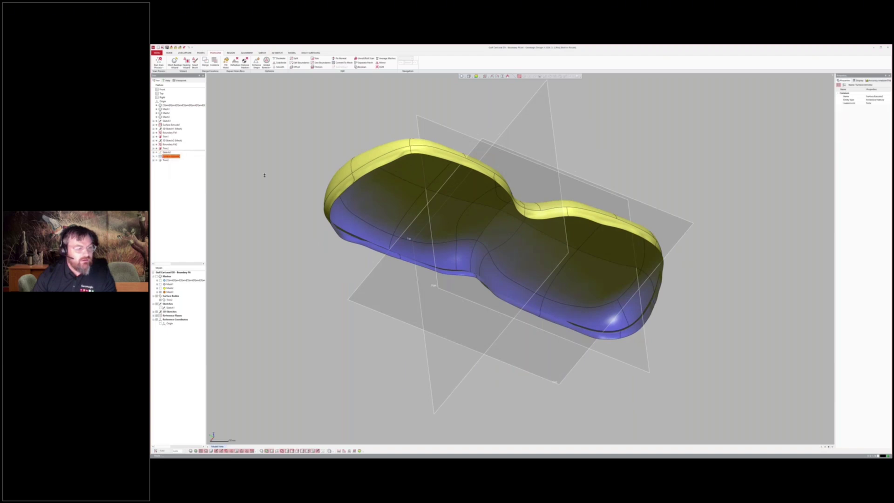
{"action": "right_click_drag", "start_coordinate": [264, 175], "coordinate": [252, 198]}
{"action": "right_click", "coordinate": [168, 160]}
{"action": "left_click", "coordinate": [181, 161]}
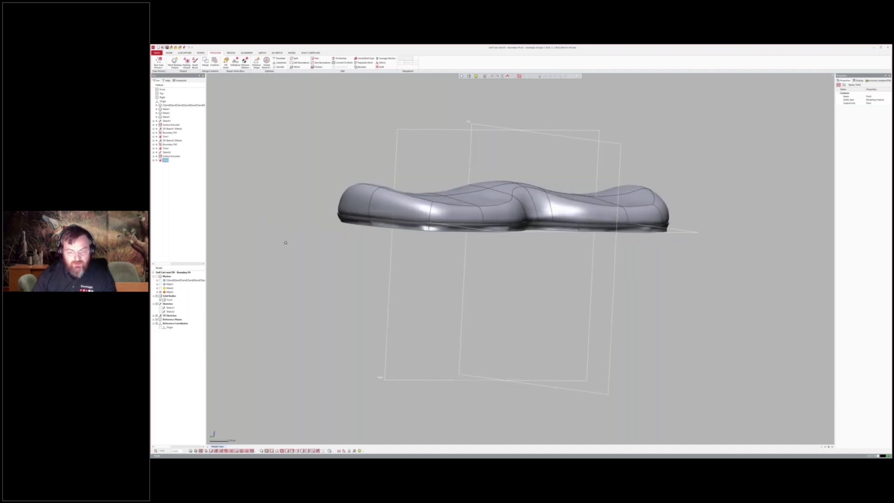
Step: Examine the finished seat solid from its top, front edge and underside
{"action": "mouse_move", "coordinate": [354, 266]}
{"action": "right_mouse_down"}
{"action": "mouse_move", "coordinate": [361, 302]}
{"action": "mouse_move", "coordinate": [368, 301]}
{"action": "mouse_move", "coordinate": [355, 265]}
{"action": "mouse_move", "coordinate": [341, 264]}
{"action": "mouse_move", "coordinate": [548, 219]}
{"action": "right_mouse_up"}
{"action": "scroll", "coordinate": [321, 256], "scroll_direction": "down", "scroll_amount": 1}
{"action": "right_click_drag", "start_coordinate": [463, 171], "coordinate": [526, 187]}
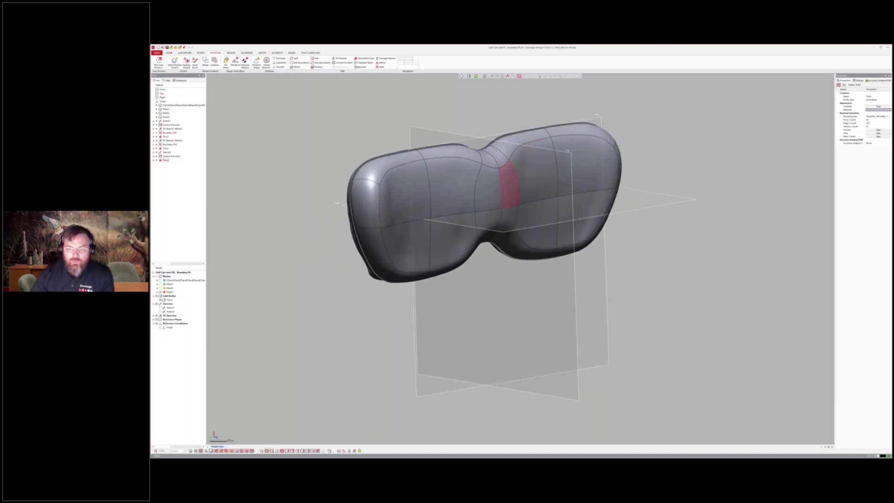
{"action": "right_click_drag", "start_coordinate": [511, 223], "coordinate": [429, 150]}
{"action": "scroll", "coordinate": [488, 221], "scroll_direction": "down", "scroll_amount": 1}
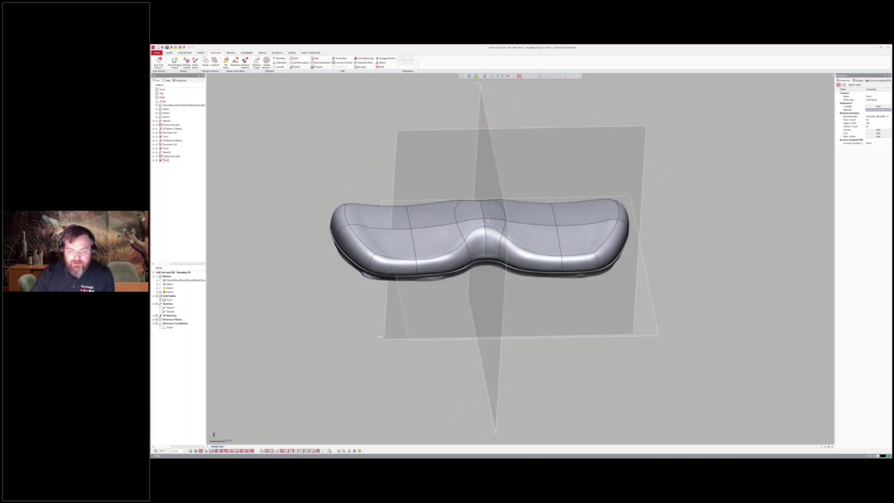
{"action": "scroll", "coordinate": [488, 221], "scroll_direction": "up", "scroll_amount": 1}
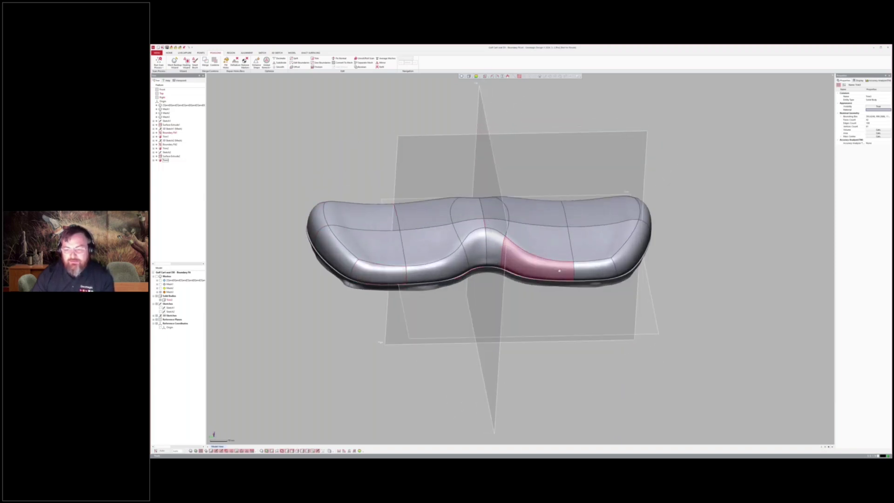
{"action": "mouse_move", "coordinate": [526, 303]}
{"action": "right_mouse_down"}
{"action": "mouse_move", "coordinate": [523, 326]}
{"action": "mouse_move", "coordinate": [518, 298]}
{"action": "mouse_move", "coordinate": [541, 210]}
{"action": "right_mouse_up"}
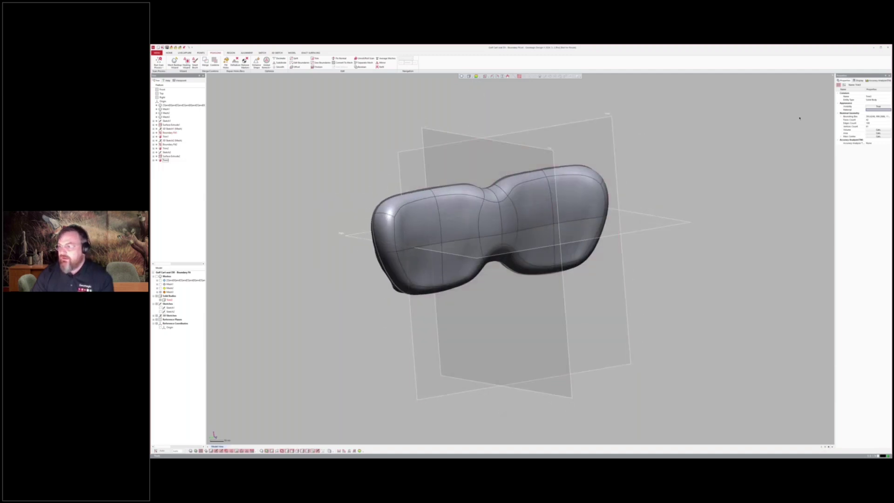